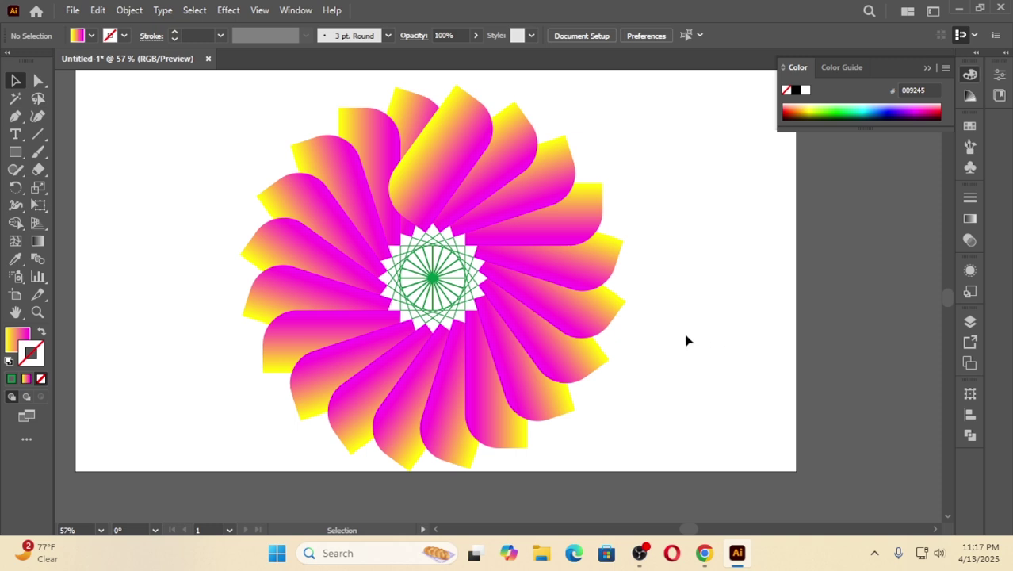
Delete the whole pink and yellow gradient flower from the artboard
{"action": "scroll", "coordinate": [686, 340], "scroll_direction": "up", "scroll_amount": 1}
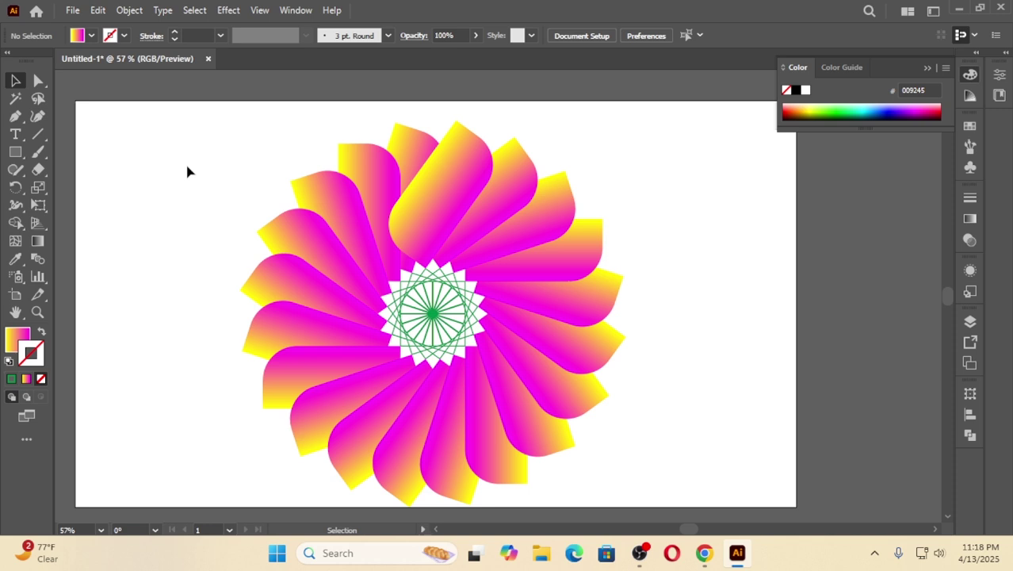
{"action": "left_click_drag", "start_coordinate": [202, 159], "coordinate": [607, 435]}
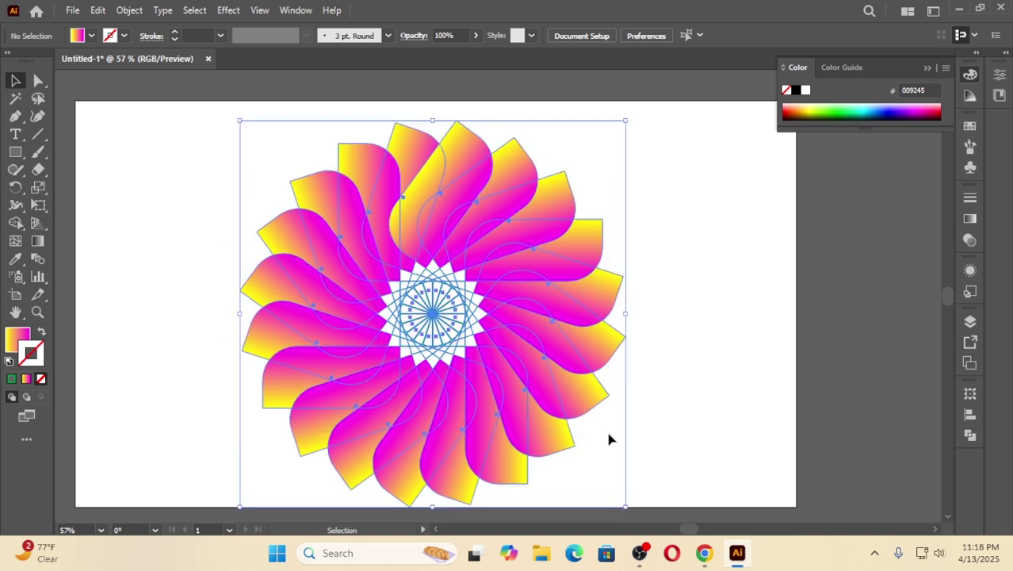
{"action": "key", "text": "Delete"}
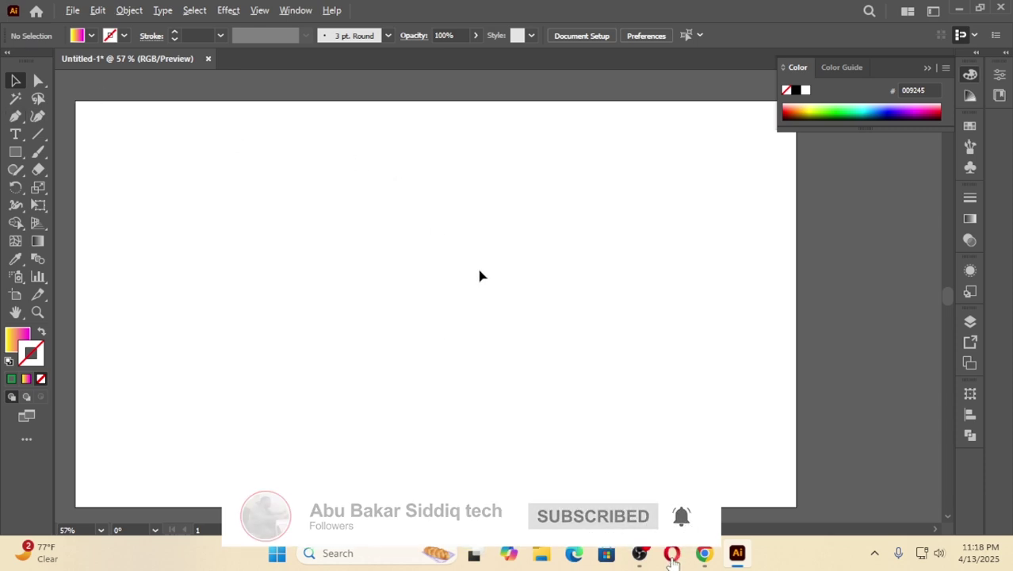
{"action": "scroll", "coordinate": [480, 274], "scroll_direction": "down", "scroll_amount": 1}
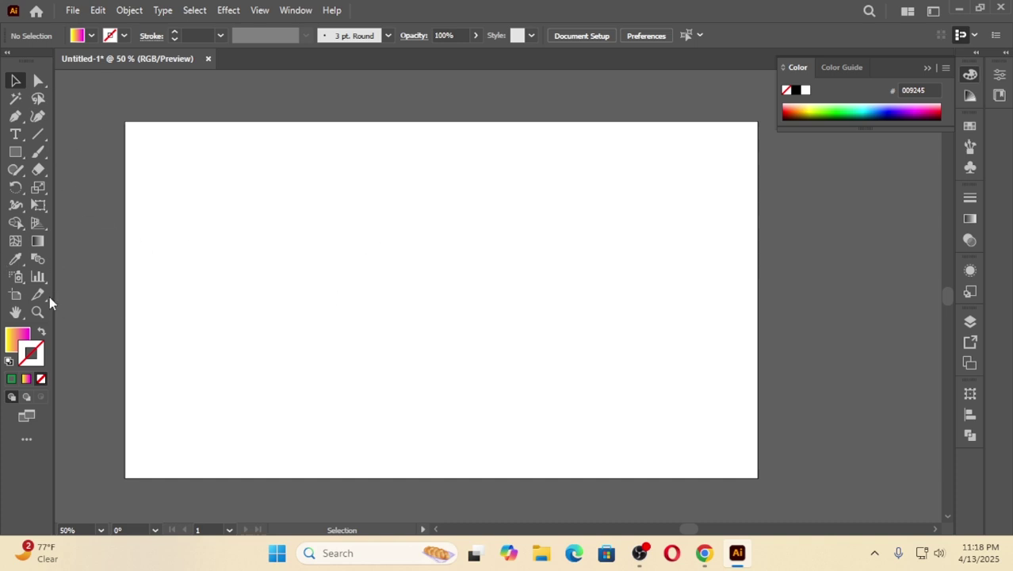
Set the default fill to solid red FF0000, replacing the gradient fill
{"action": "left_click", "coordinate": [11, 341]}
{"action": "left_click", "coordinate": [42, 378]}
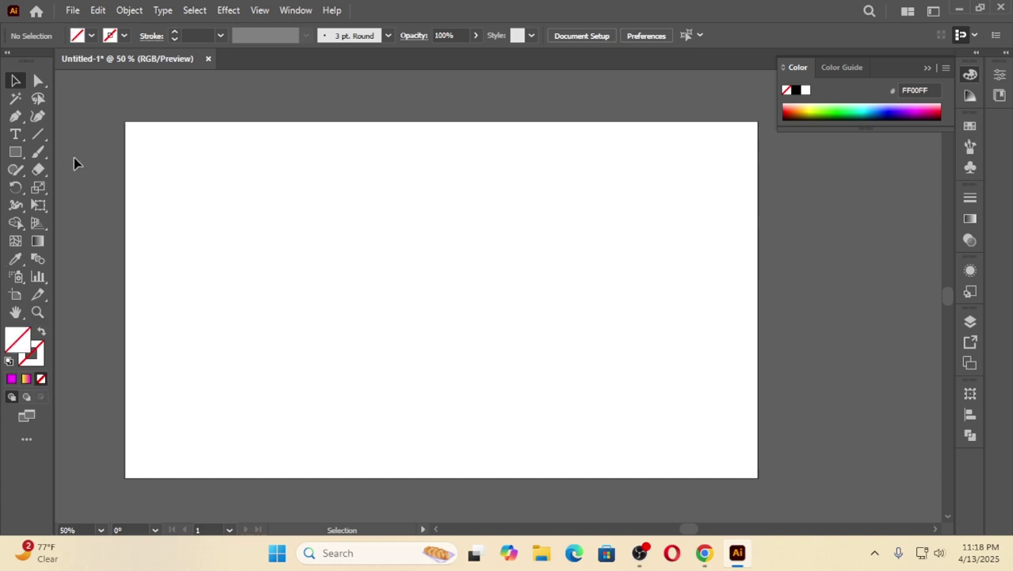
{"action": "left_click", "coordinate": [91, 35]}
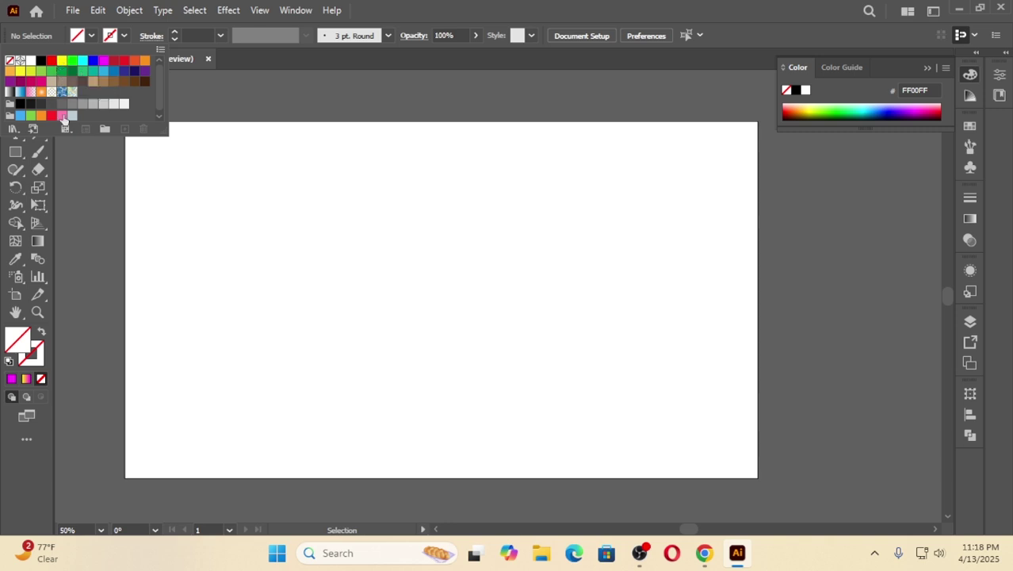
{"action": "left_click", "coordinate": [51, 60]}
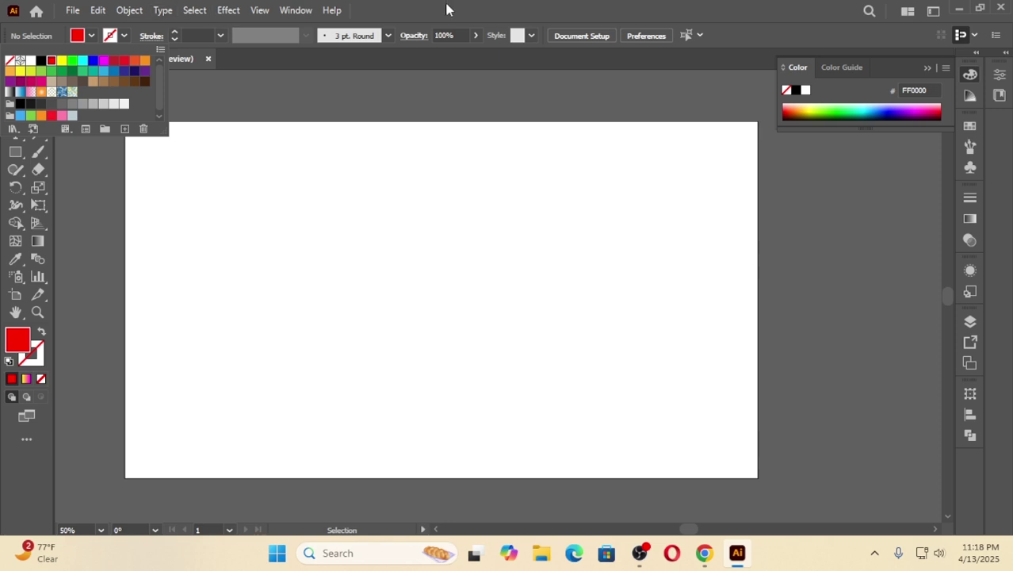
{"action": "left_click", "coordinate": [971, 4]}
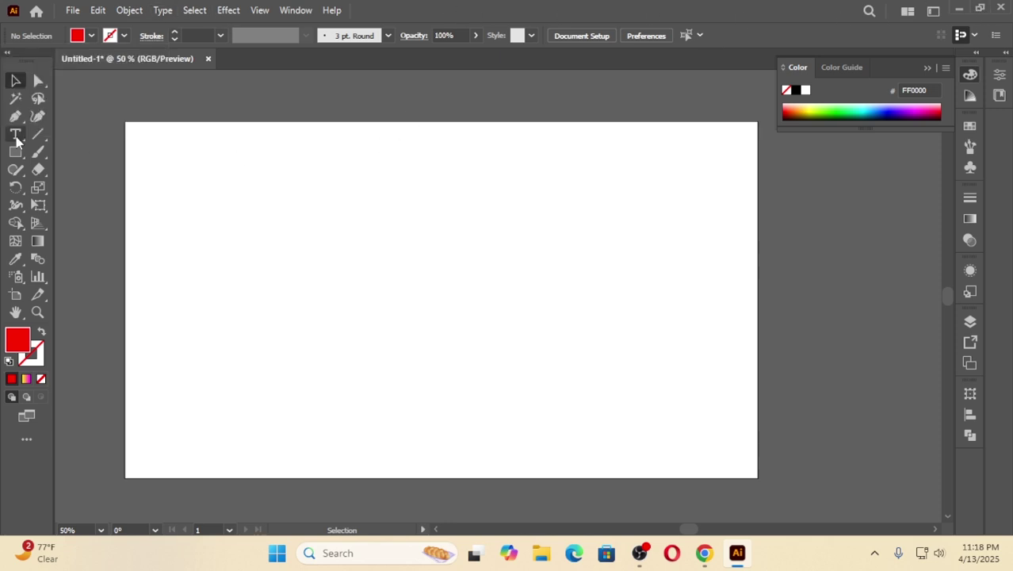
Restore the application window to a smaller size and draw a tall, narrow red rectangle left of the artboard's centre
{"action": "left_click", "coordinate": [981, 8]}
{"action": "left_click", "coordinate": [66, 174]}
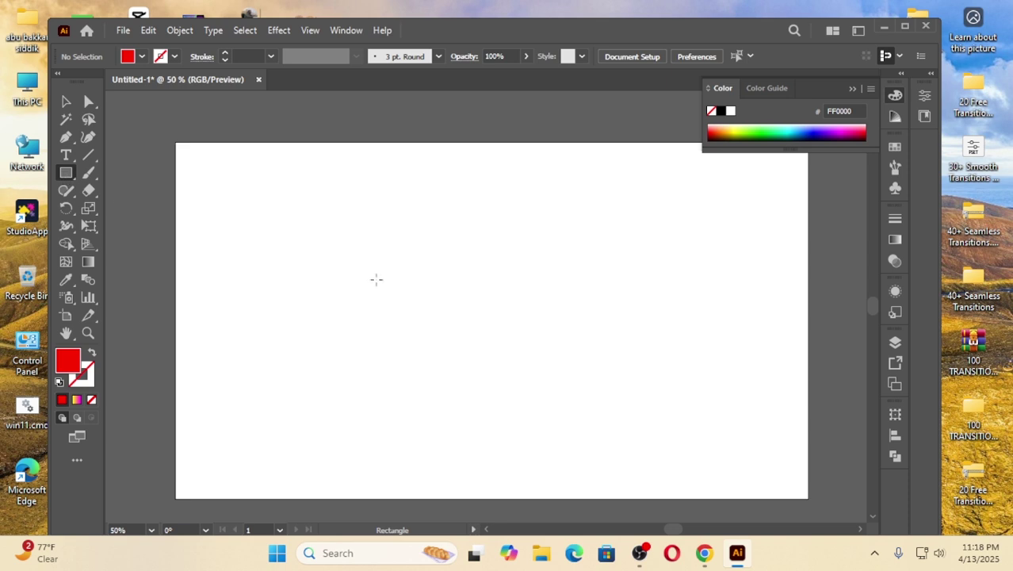
{"action": "left_click_drag", "start_coordinate": [311, 245], "coordinate": [347, 343]}
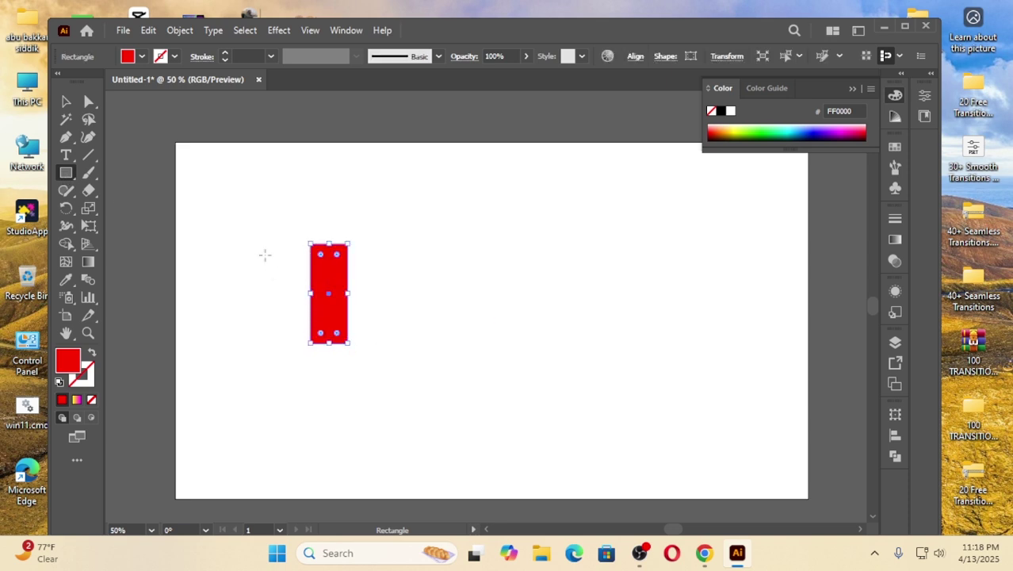
{"action": "left_click", "coordinate": [66, 101]}
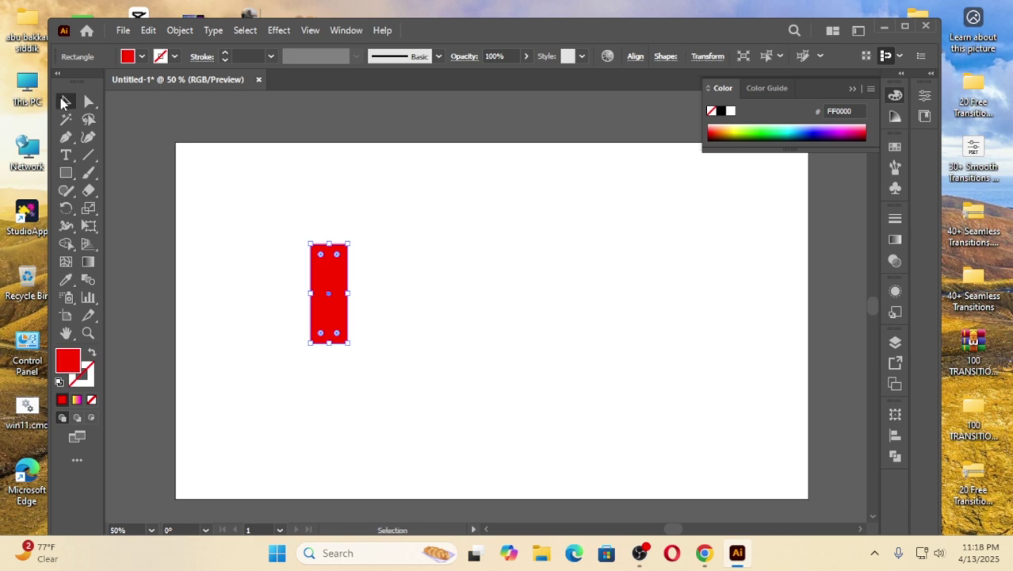
{"action": "left_click", "coordinate": [231, 214]}
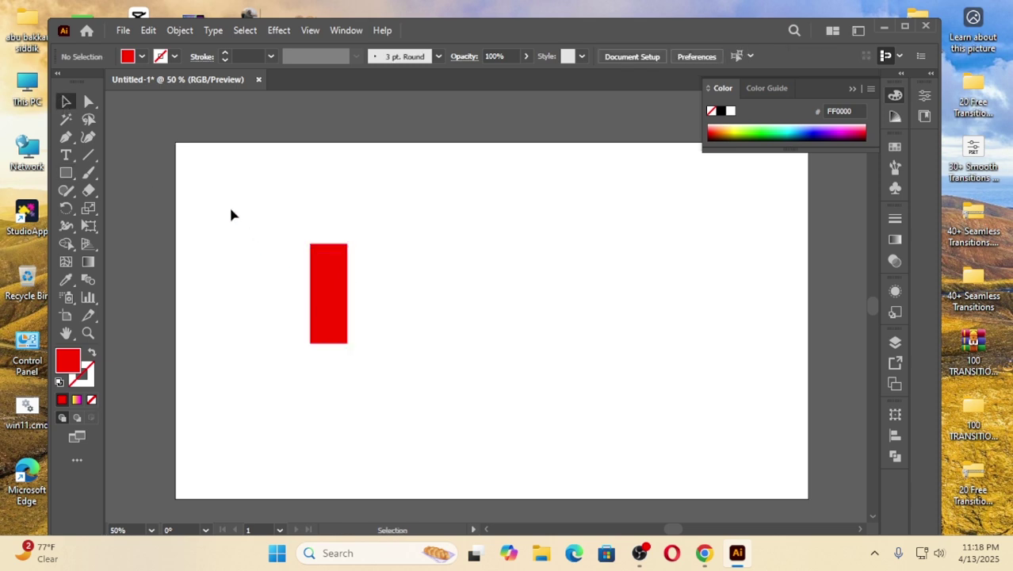
Fully round the rectangle's upper-right and lower-left corners into a petal shape and move it near the artboard's centre
{"action": "left_click", "coordinate": [88, 106]}
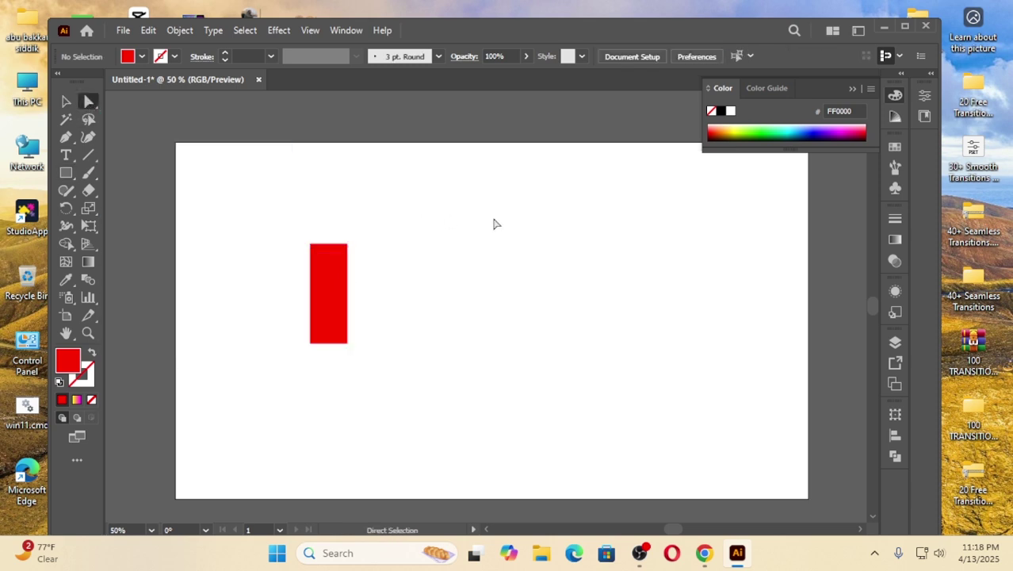
{"action": "left_click", "coordinate": [347, 244]}
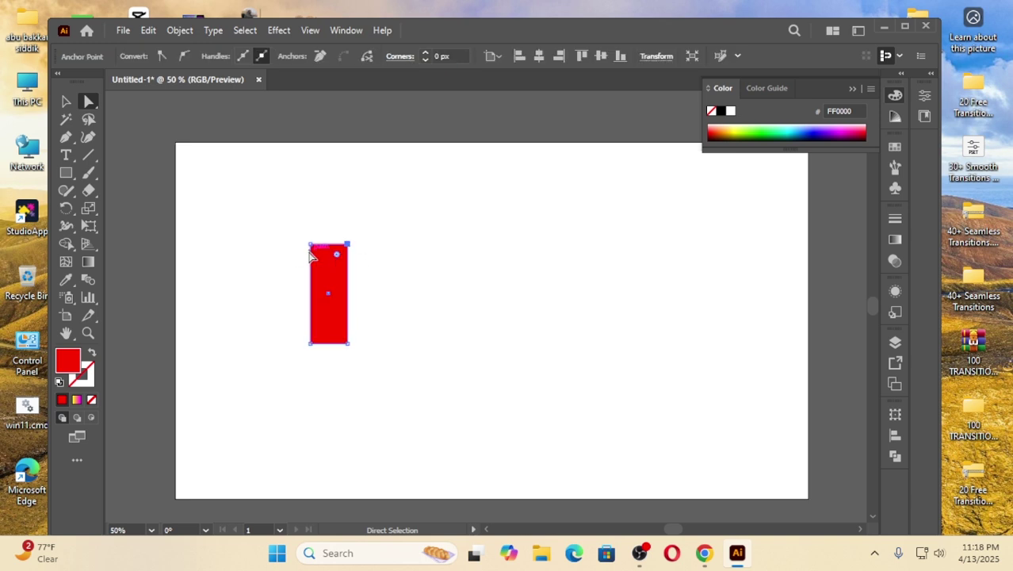
{"action": "left_click_drag", "start_coordinate": [338, 257], "coordinate": [315, 297]}
{"action": "left_click", "coordinate": [434, 262]}
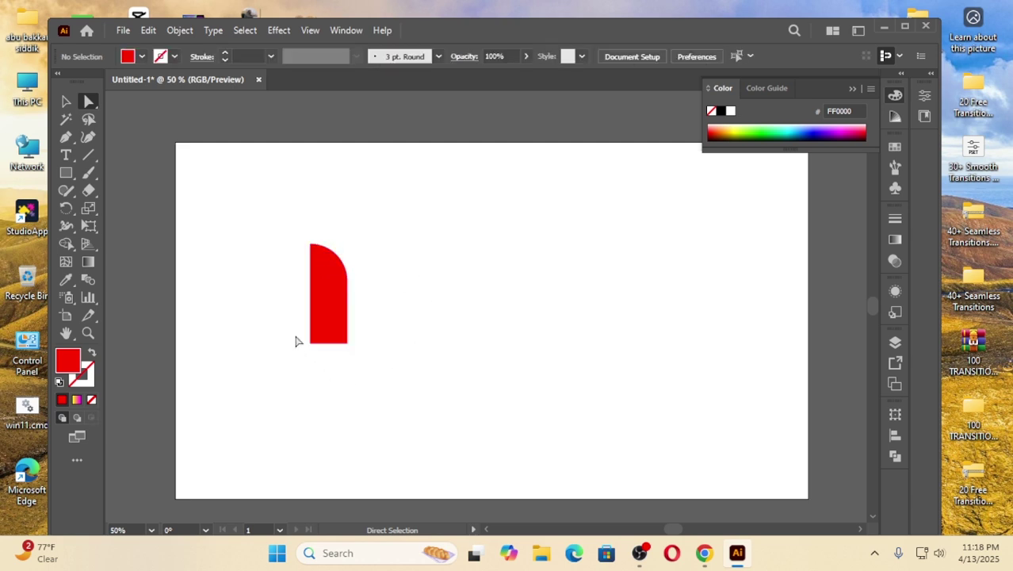
{"action": "left_click", "coordinate": [312, 342]}
{"action": "left_click_drag", "start_coordinate": [320, 334], "coordinate": [368, 316]}
{"action": "left_click", "coordinate": [447, 292]}
{"action": "left_click_drag", "start_coordinate": [274, 220], "coordinate": [396, 384]}
{"action": "left_click_drag", "start_coordinate": [340, 297], "coordinate": [449, 282]}
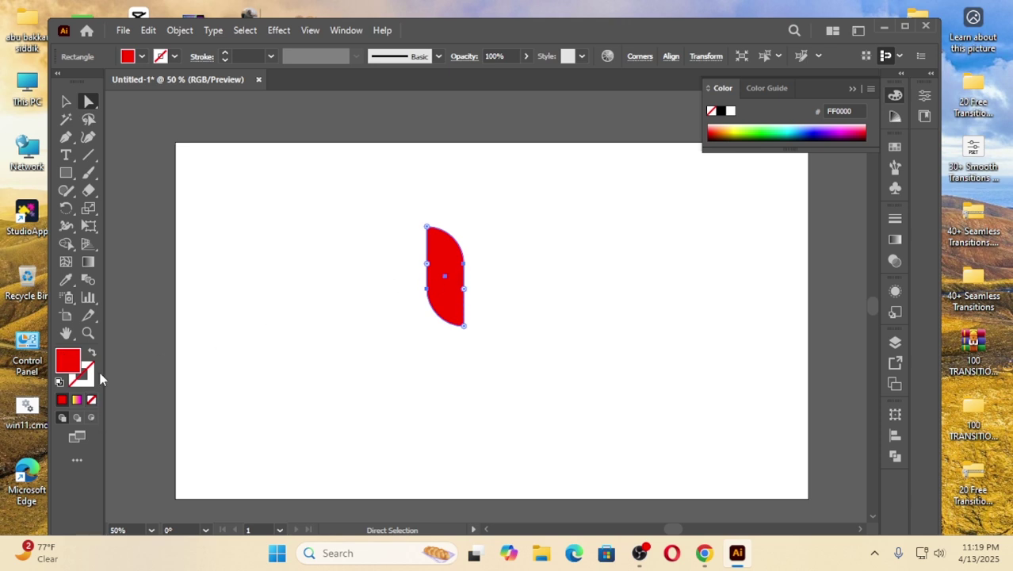
Draw a small square just below the petal's lower-right tip and shrink it to about a fifth of the petal's height
{"action": "left_click", "coordinate": [67, 174]}
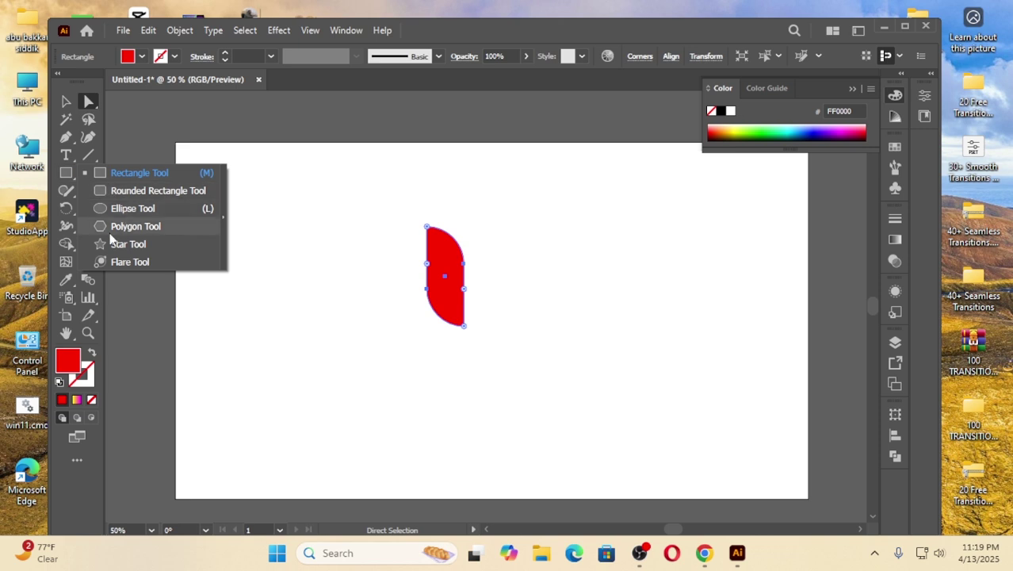
{"action": "left_click", "coordinate": [129, 172]}
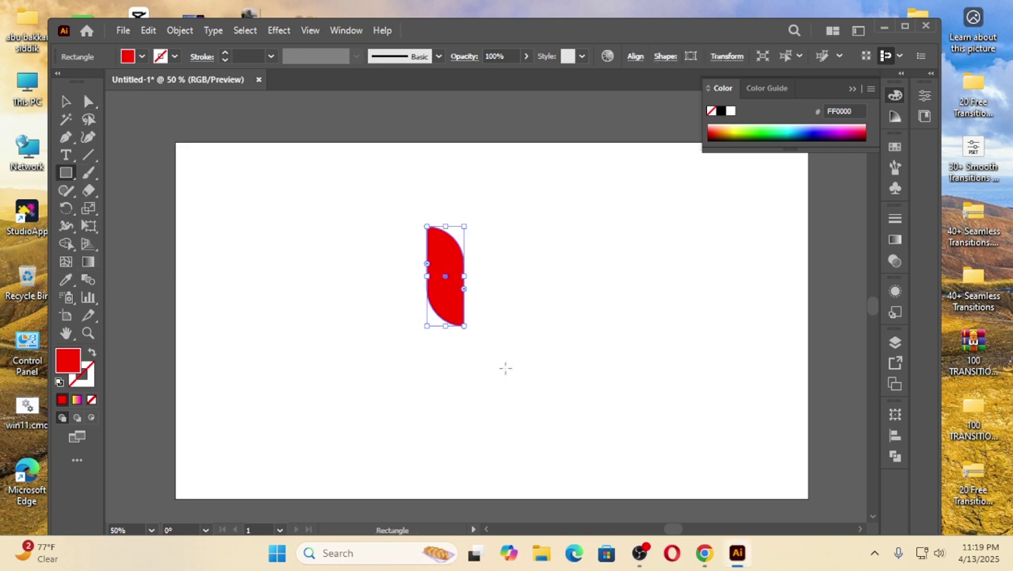
{"action": "left_click_drag", "start_coordinate": [471, 353], "coordinate": [489, 370]}
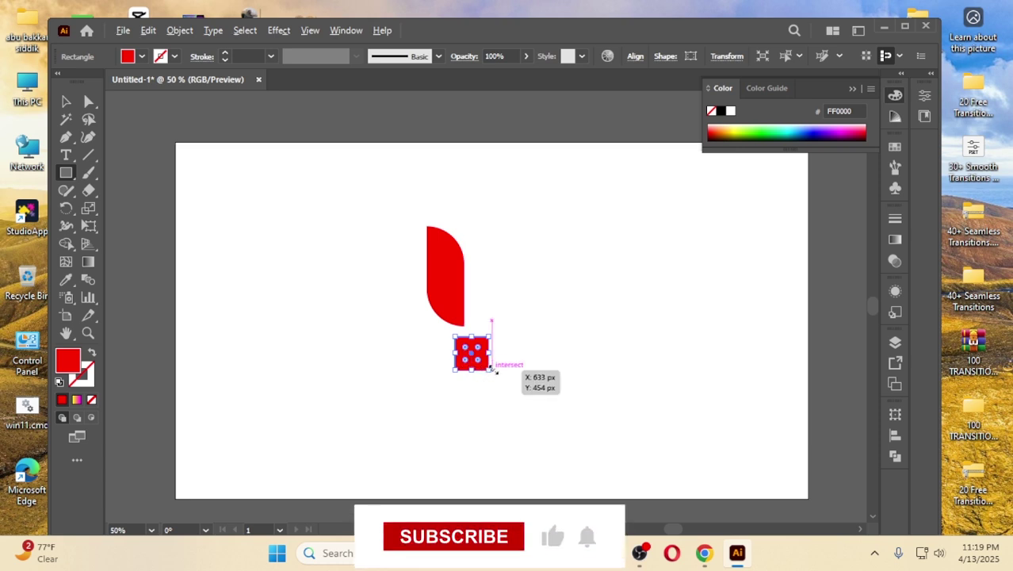
{"action": "left_click_drag", "start_coordinate": [491, 372], "coordinate": [481, 362]}
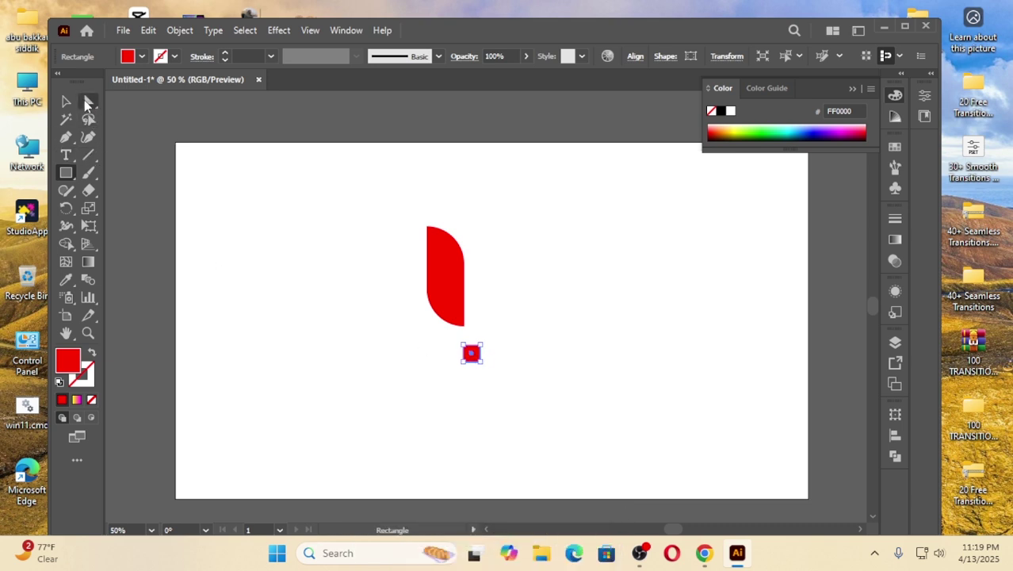
Remove the small square's fill and give it a dark red C1272D stroke
{"action": "left_click", "coordinate": [66, 100]}
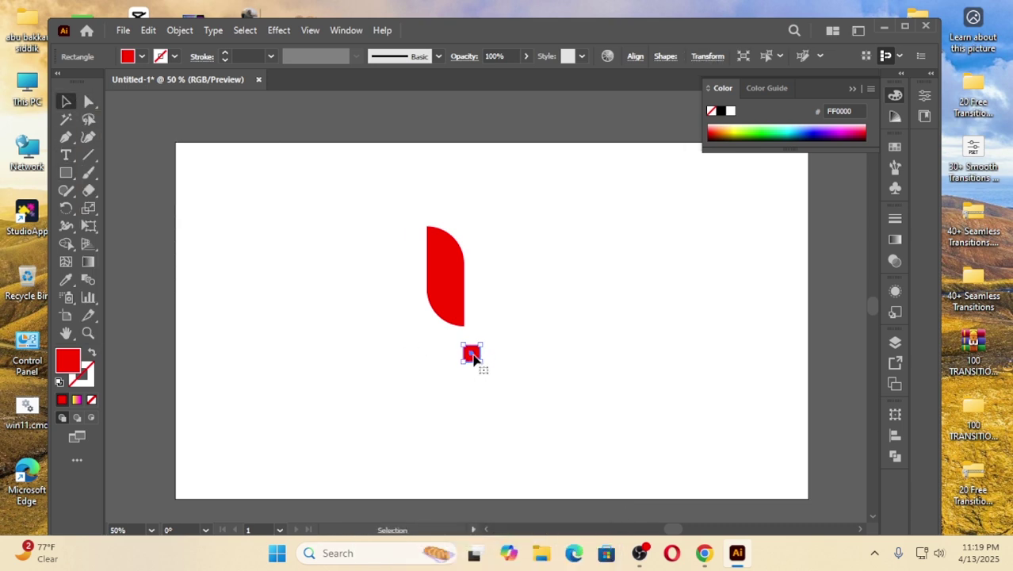
{"action": "left_click", "coordinate": [92, 397]}
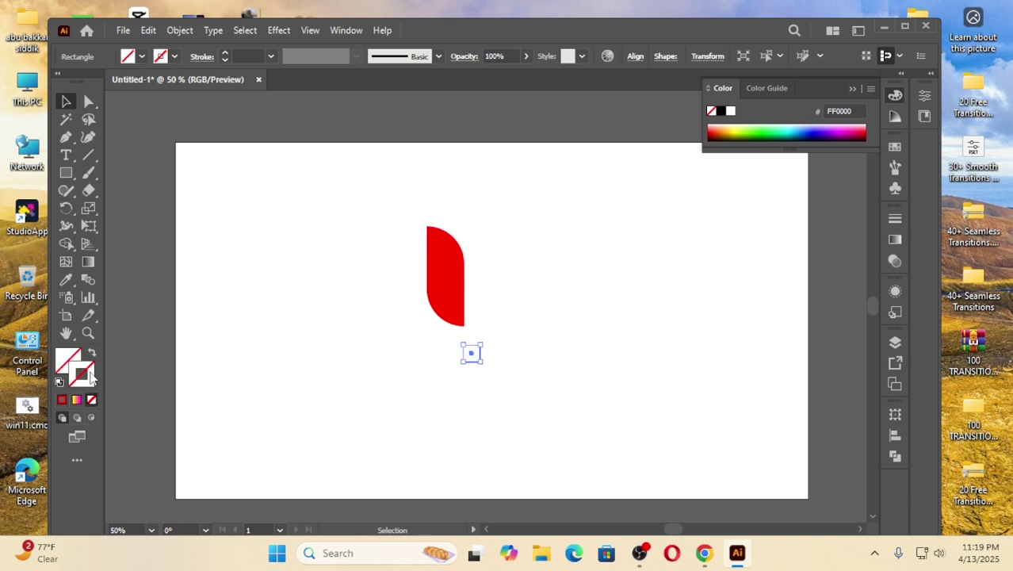
{"action": "left_click", "coordinate": [174, 56]}
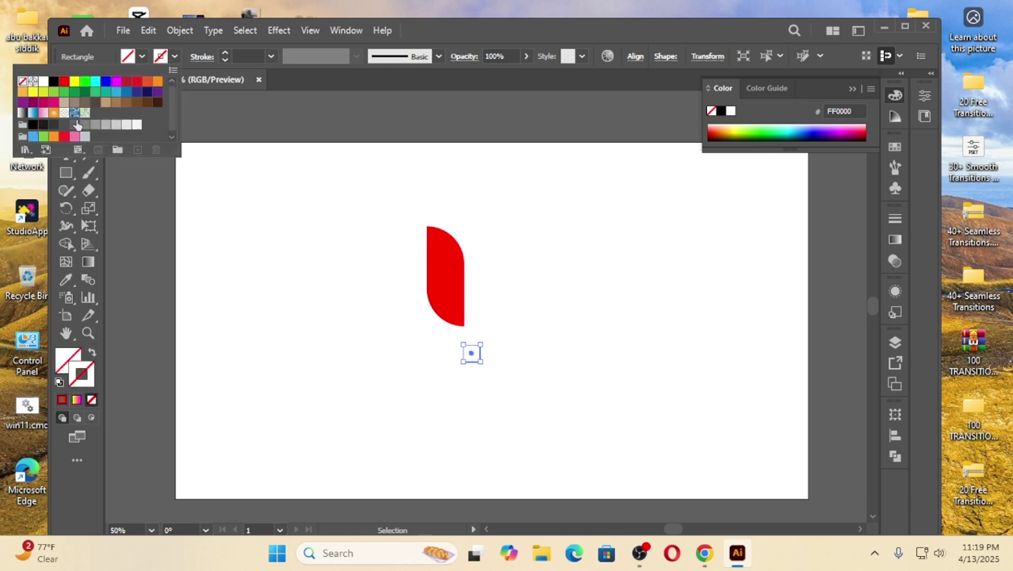
{"action": "left_click", "coordinate": [127, 82]}
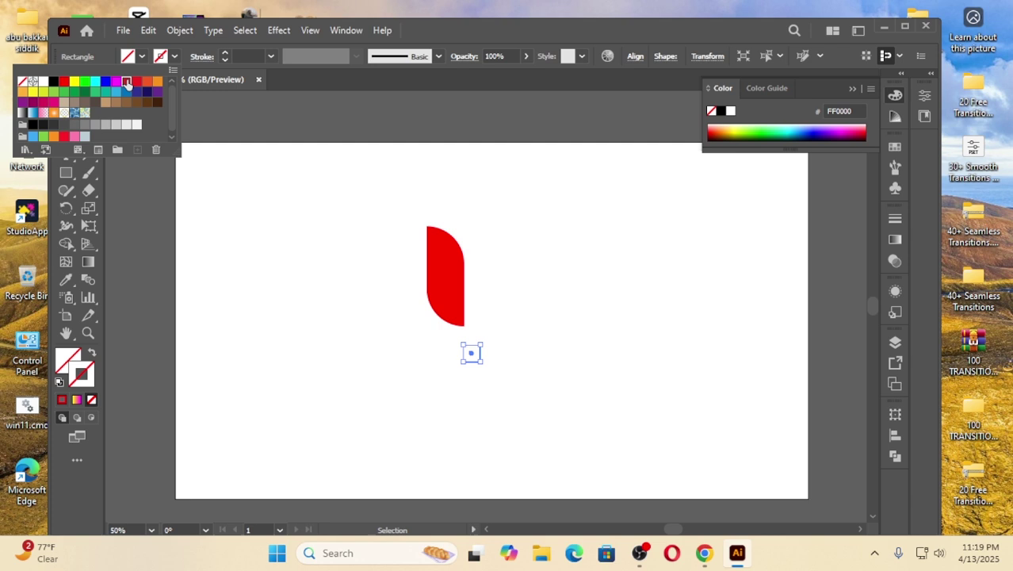
{"action": "left_click", "coordinate": [325, 309]}
{"action": "left_click", "coordinate": [441, 417]}
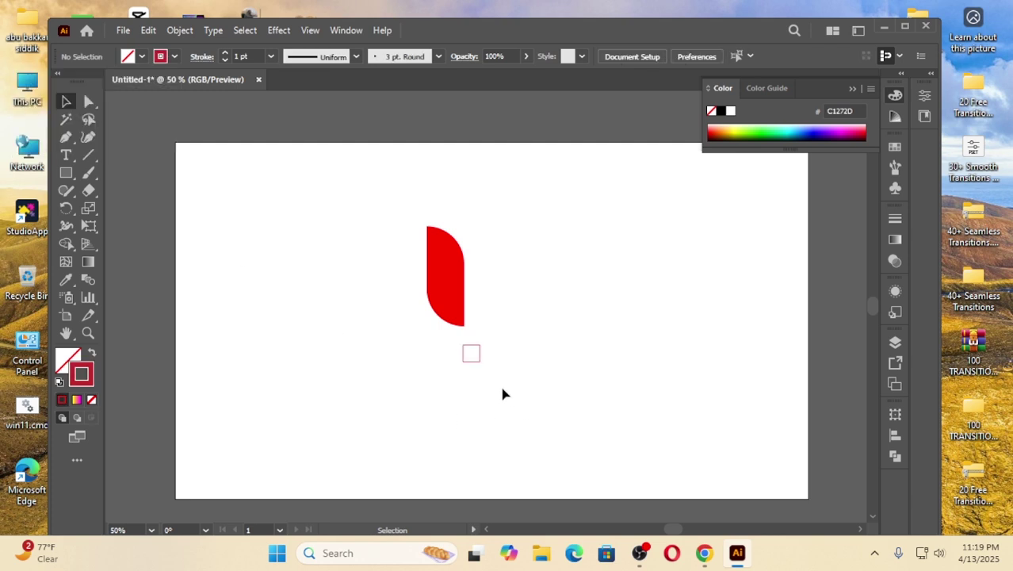
Move the small square up until its upper-left corner touches the petal's lower-right tip
{"action": "left_click", "coordinate": [472, 356]}
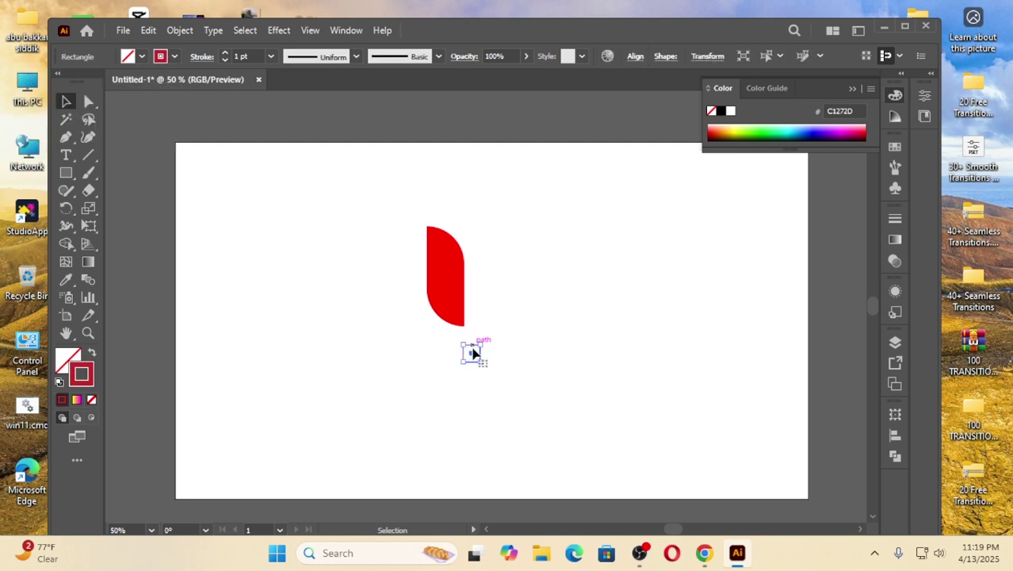
{"action": "left_click_drag", "start_coordinate": [472, 359], "coordinate": [471, 338]}
{"action": "left_click", "coordinate": [426, 391]}
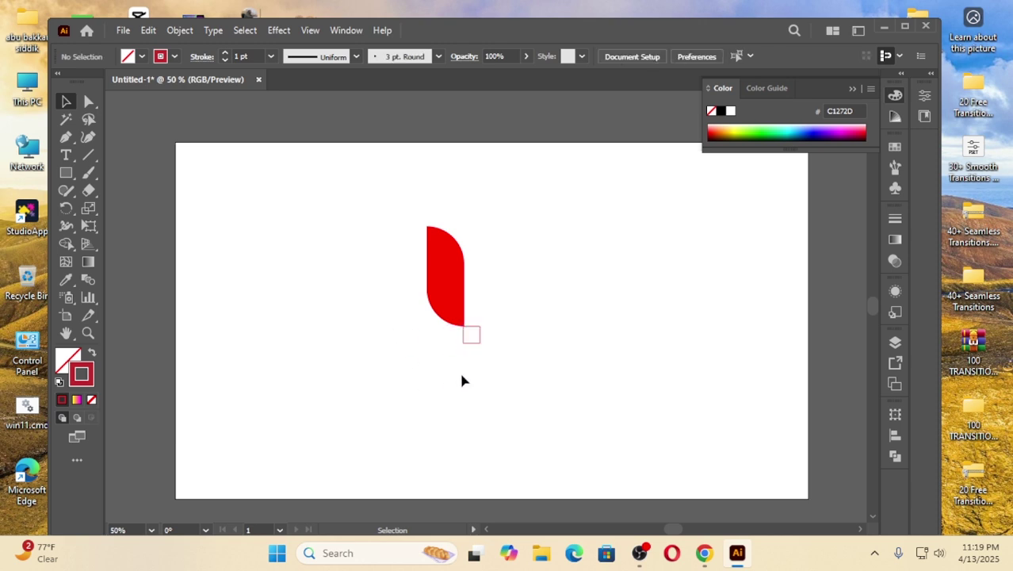
{"action": "left_click_drag", "start_coordinate": [402, 208], "coordinate": [473, 313]}
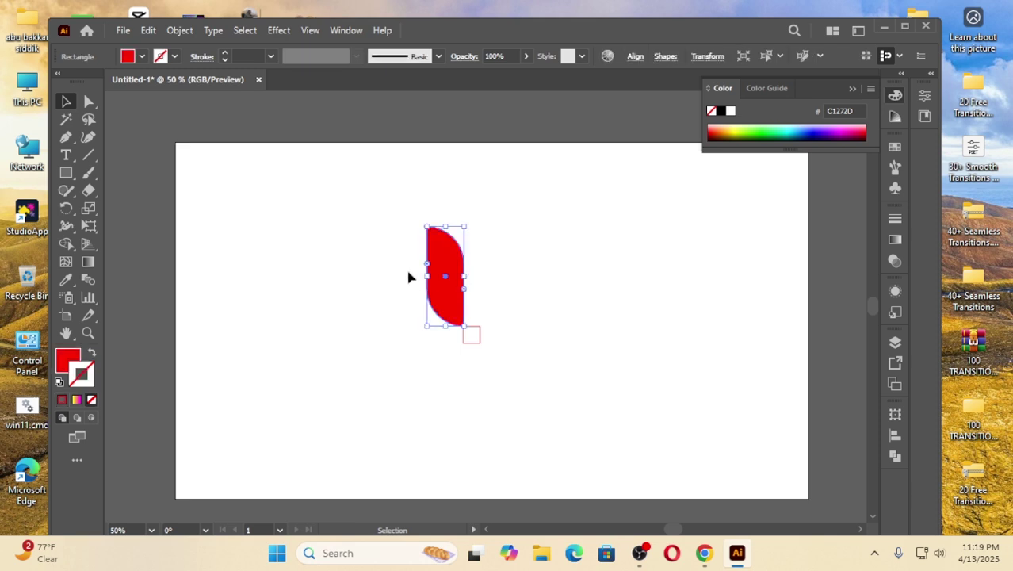
{"action": "left_click", "coordinate": [895, 240]}
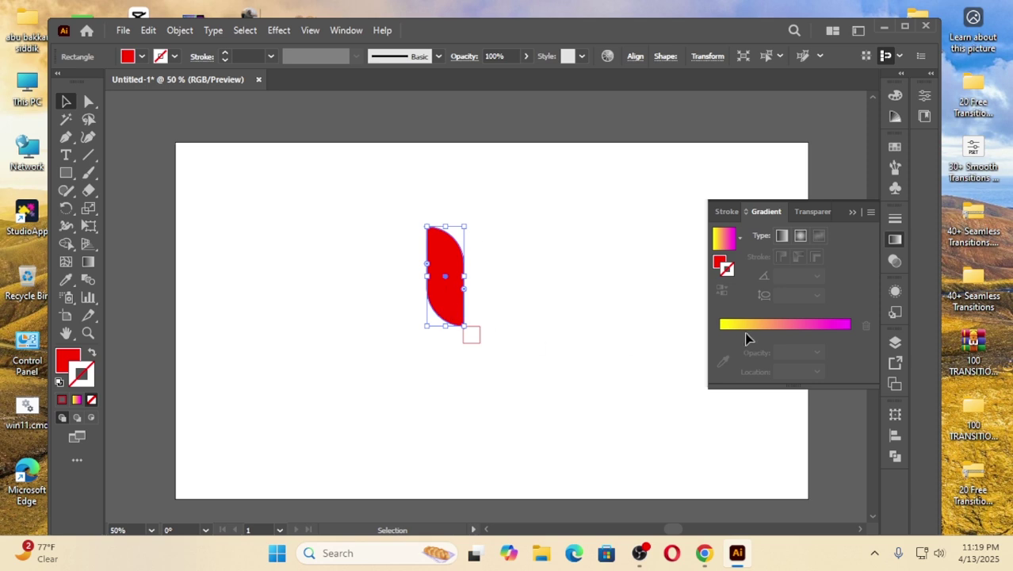
{"action": "left_click", "coordinate": [791, 328]}
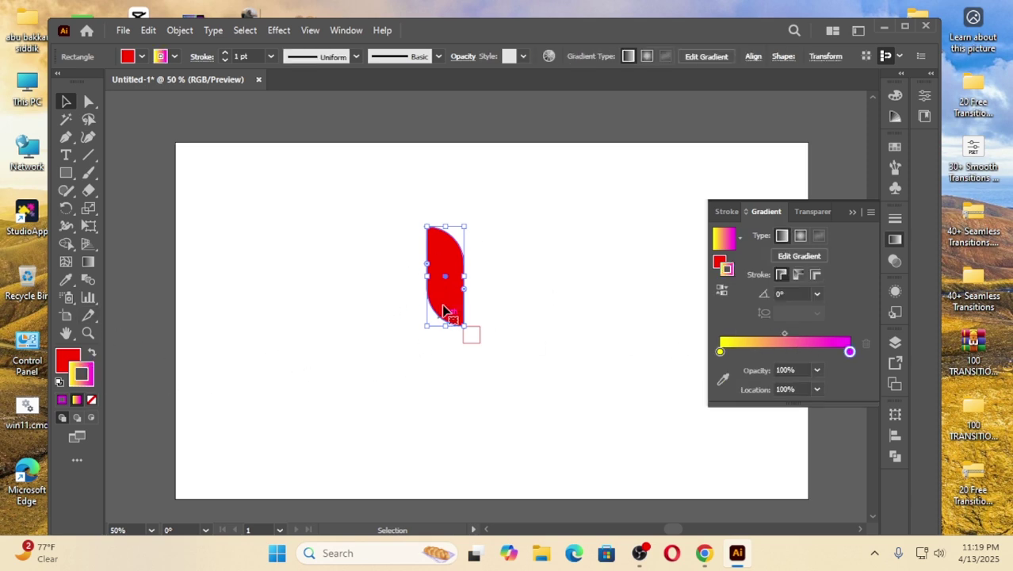
{"action": "left_click", "coordinate": [93, 399]}
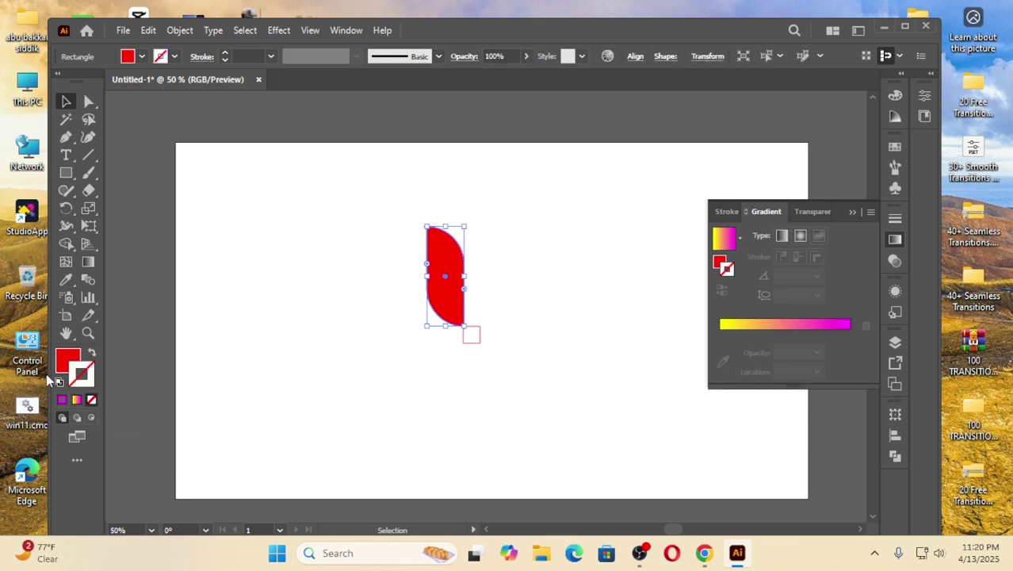
Apply the linear yellow-to-magenta gradient to the petal's fill
{"action": "left_click", "coordinate": [63, 362]}
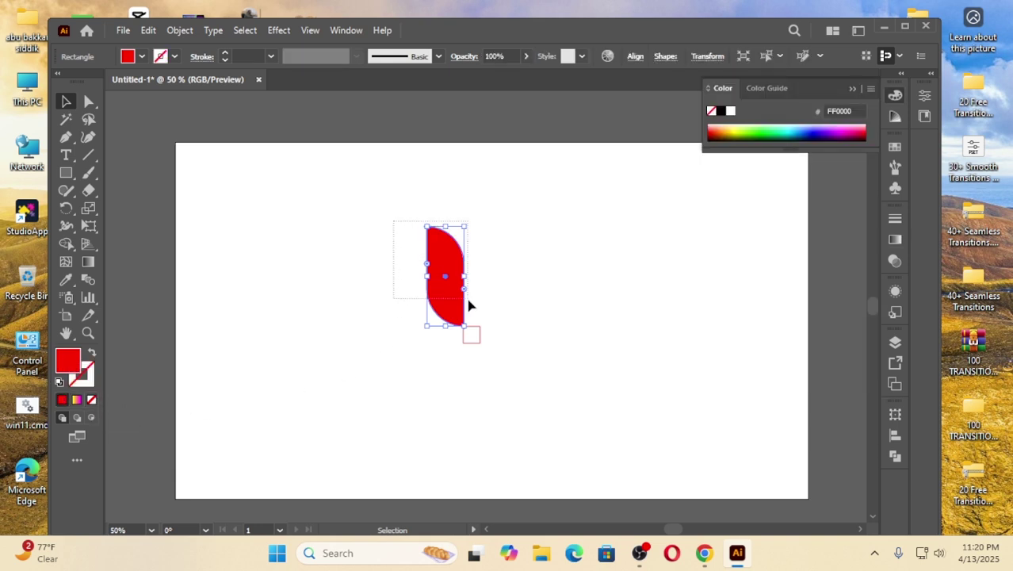
{"action": "left_click", "coordinate": [894, 239]}
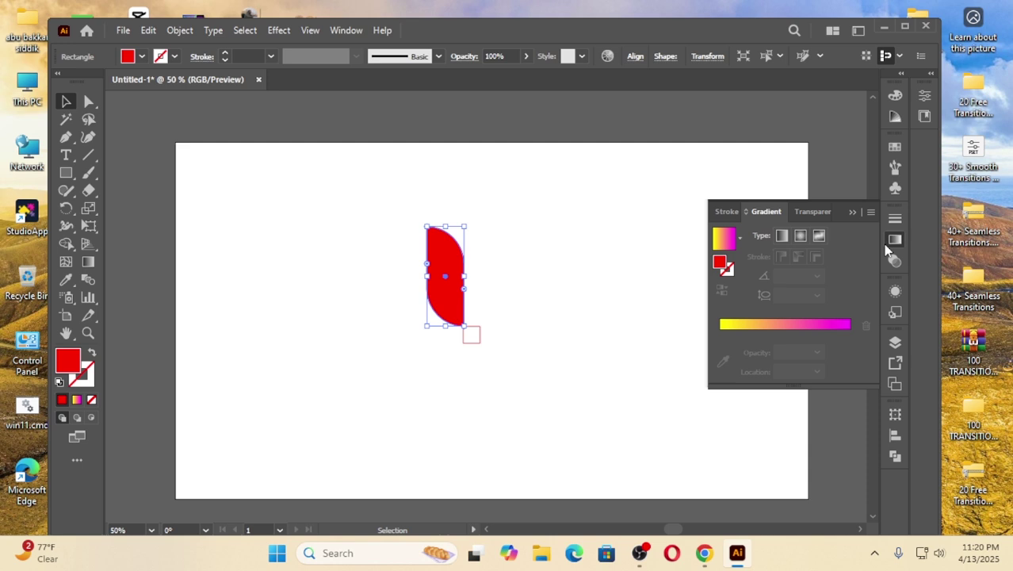
{"action": "left_click", "coordinate": [799, 330]}
{"action": "left_click", "coordinate": [532, 287]}
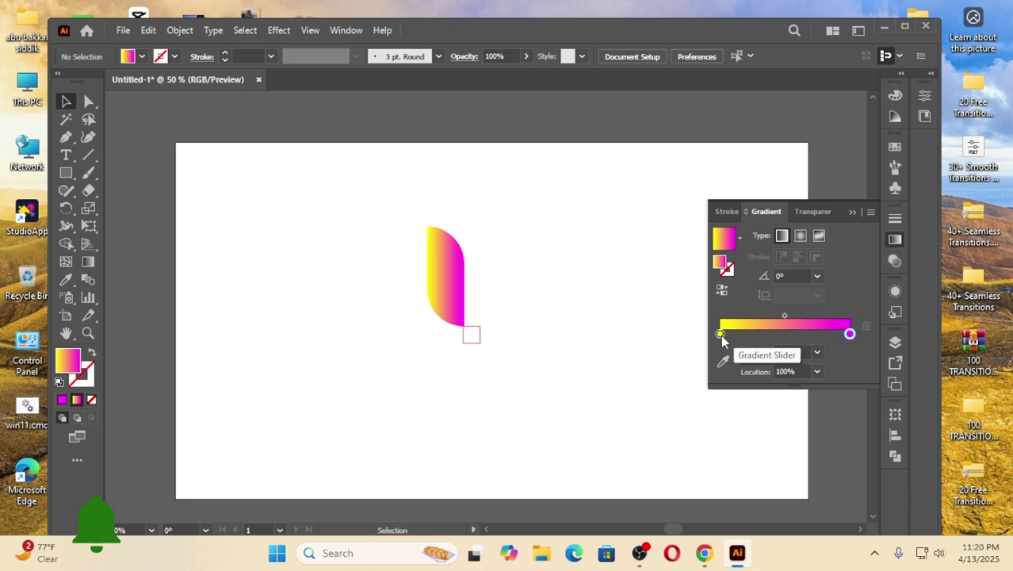
{"action": "double_click", "coordinate": [849, 334]}
{"action": "left_click", "coordinate": [726, 391]}
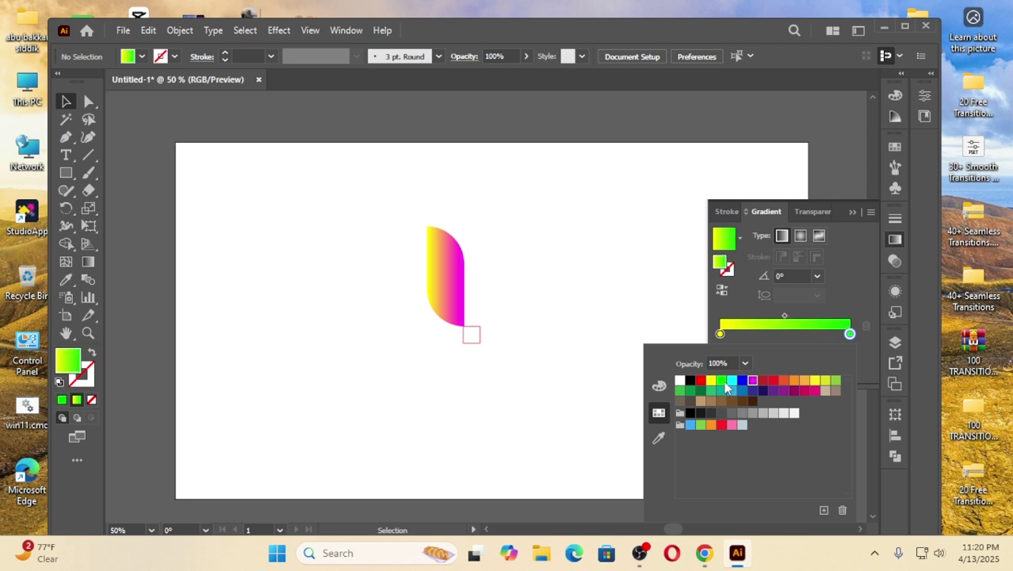
{"action": "left_click", "coordinate": [534, 251]}
Change the end colour of the petal's gradient to the deep pink swatch, keeping yellow at the start
{"action": "left_click_drag", "start_coordinate": [393, 219], "coordinate": [492, 297]}
{"action": "double_click", "coordinate": [849, 351]}
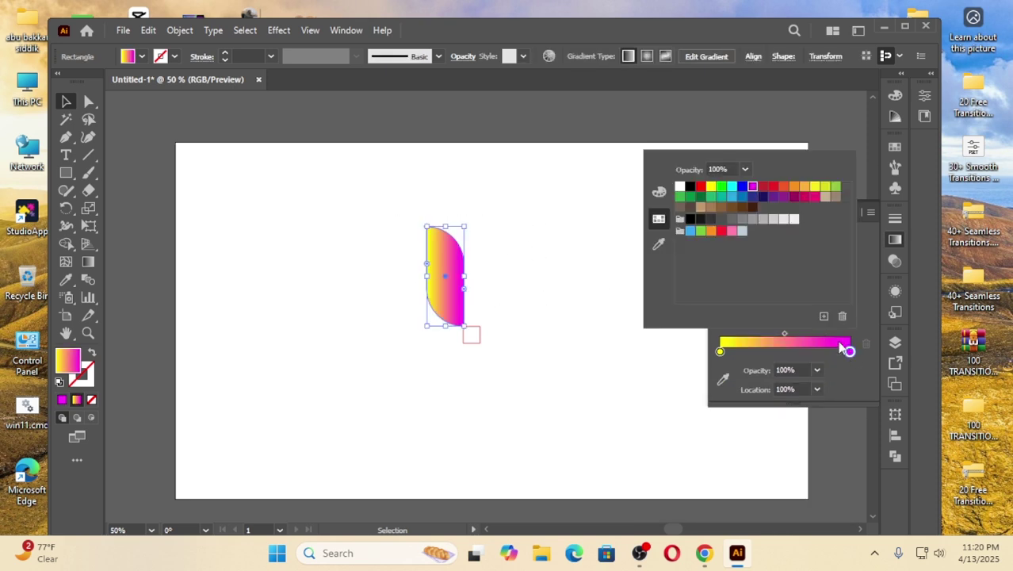
{"action": "left_click", "coordinate": [742, 197]}
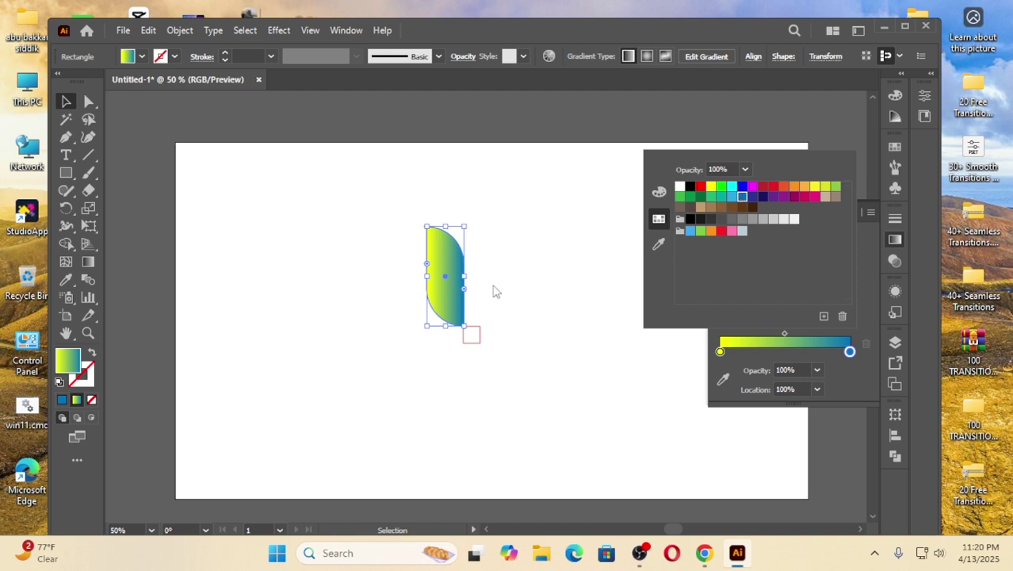
{"action": "left_click", "coordinate": [711, 187]}
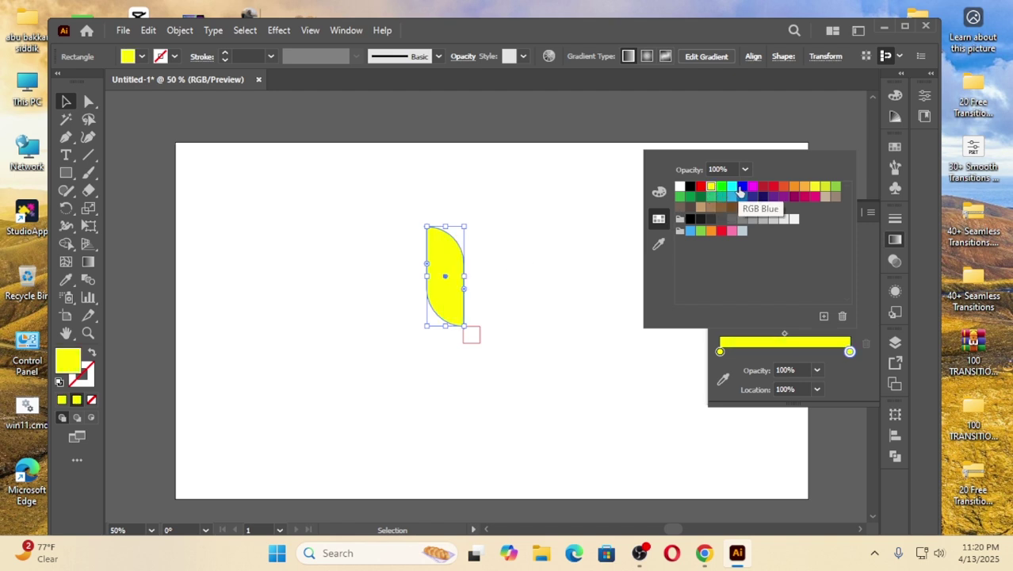
{"action": "left_click", "coordinate": [731, 187]}
{"action": "left_click", "coordinate": [752, 187]}
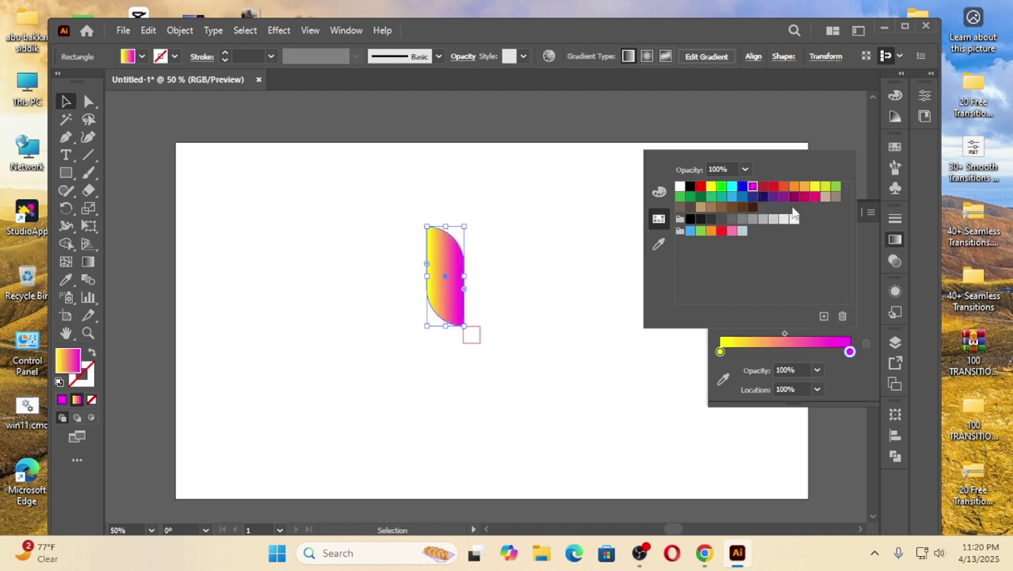
{"action": "left_click", "coordinate": [813, 200]}
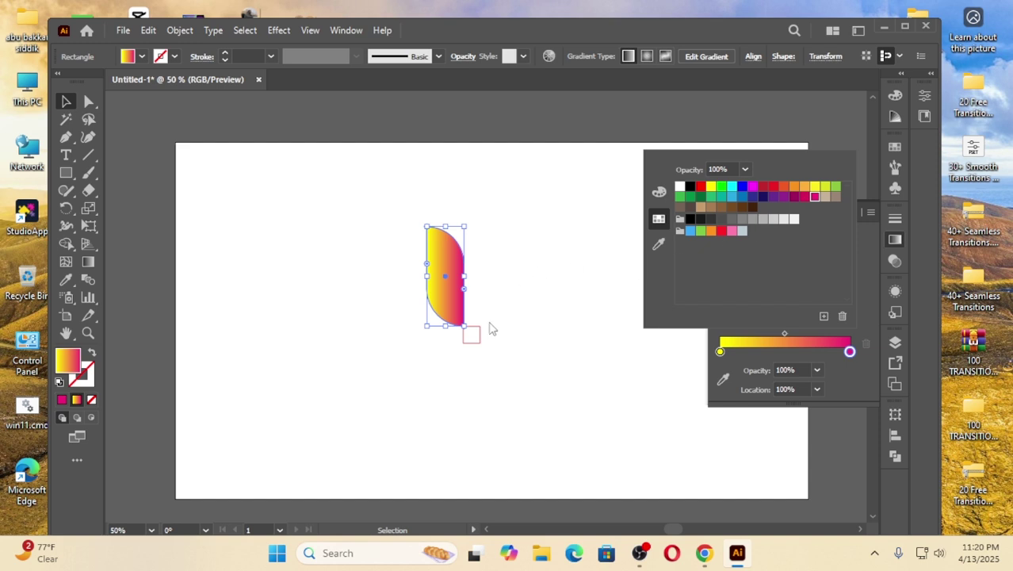
{"action": "left_click", "coordinate": [556, 294]}
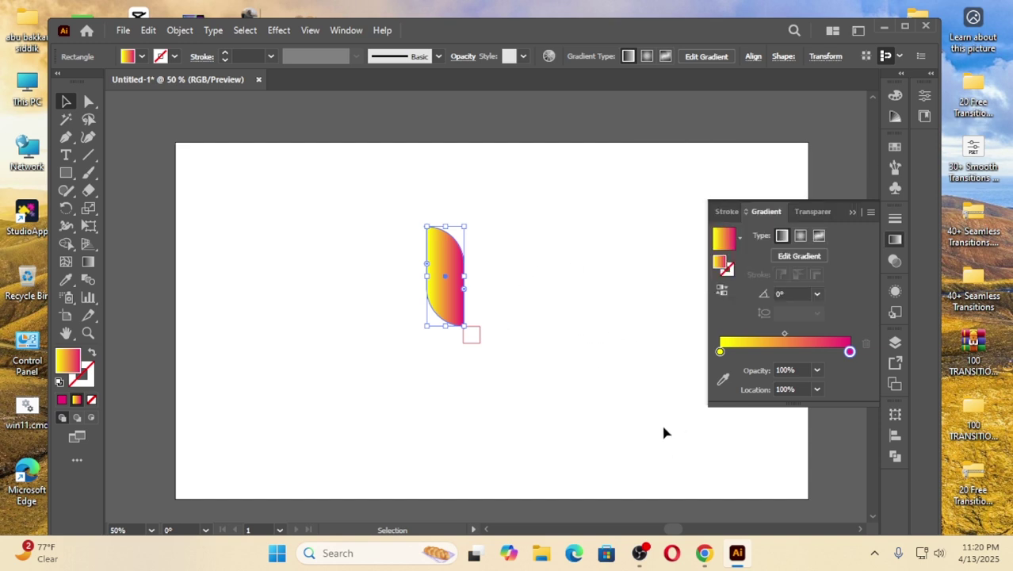
{"action": "left_click", "coordinate": [565, 362]}
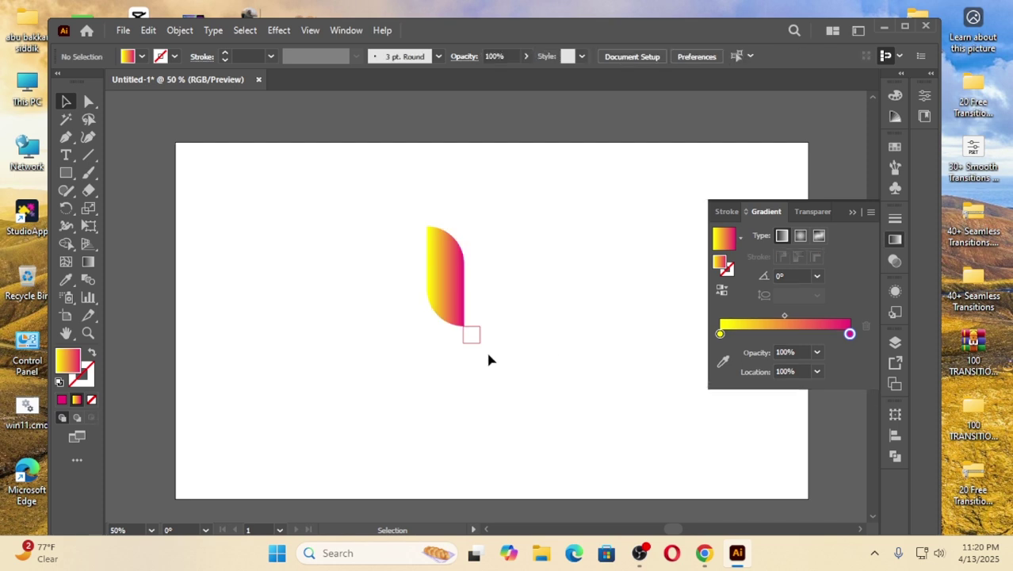
Group the petal and the small square into one object
{"action": "left_click_drag", "start_coordinate": [360, 192], "coordinate": [512, 377]}
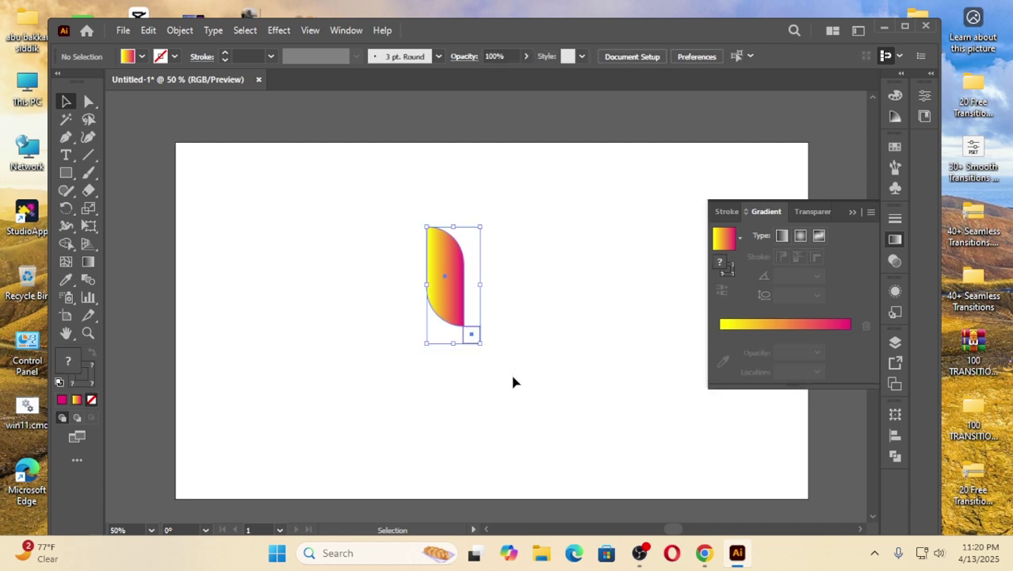
{"action": "right_click", "coordinate": [448, 293]}
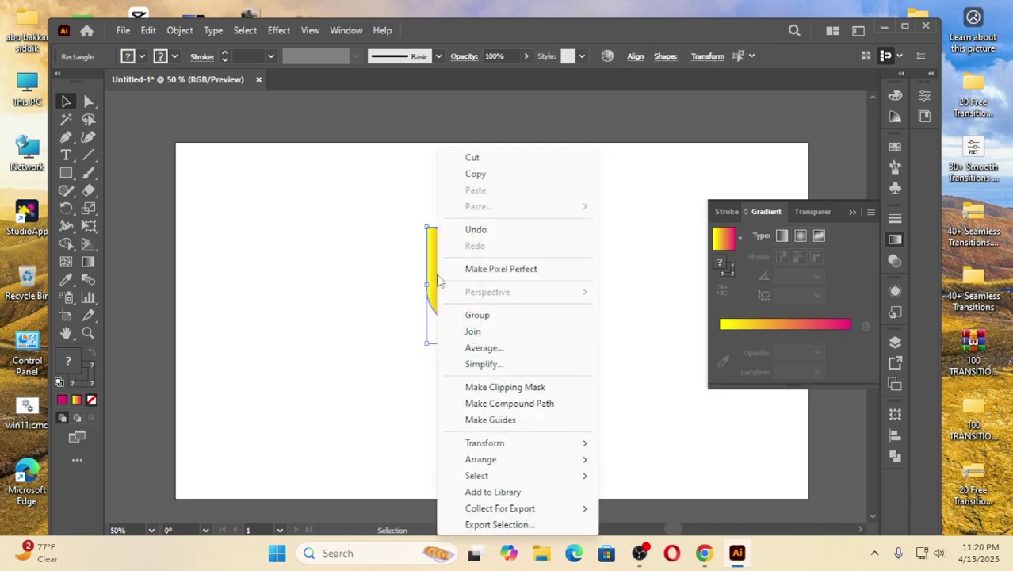
{"action": "left_click", "coordinate": [476, 316]}
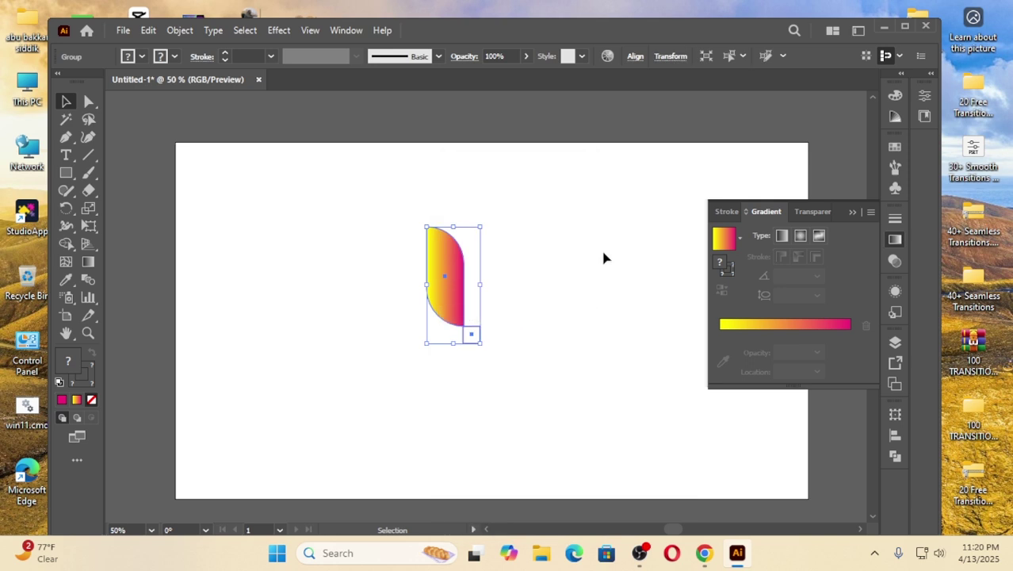
{"action": "left_click", "coordinate": [592, 258]}
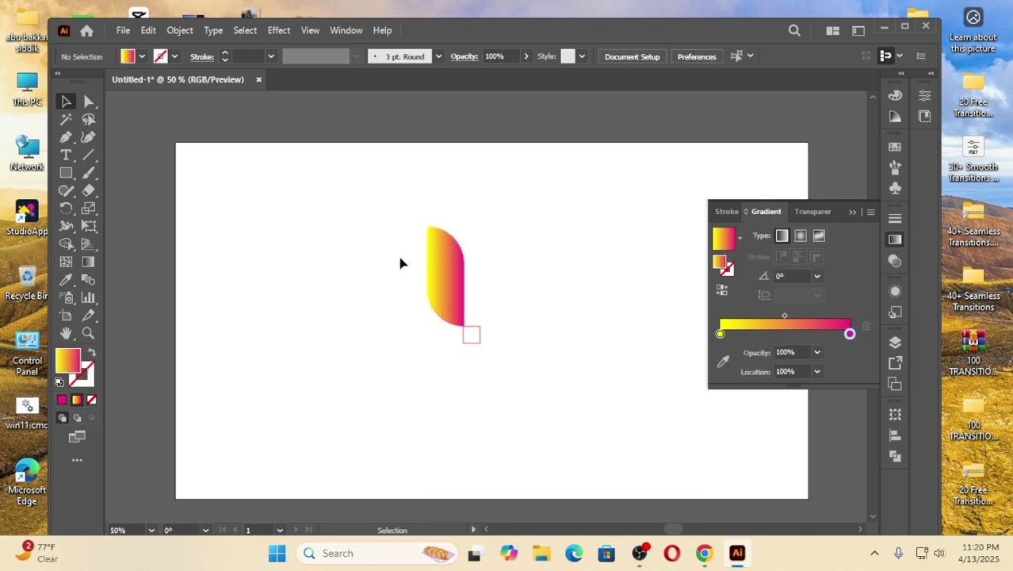
{"action": "left_click_drag", "start_coordinate": [389, 249], "coordinate": [471, 279]}
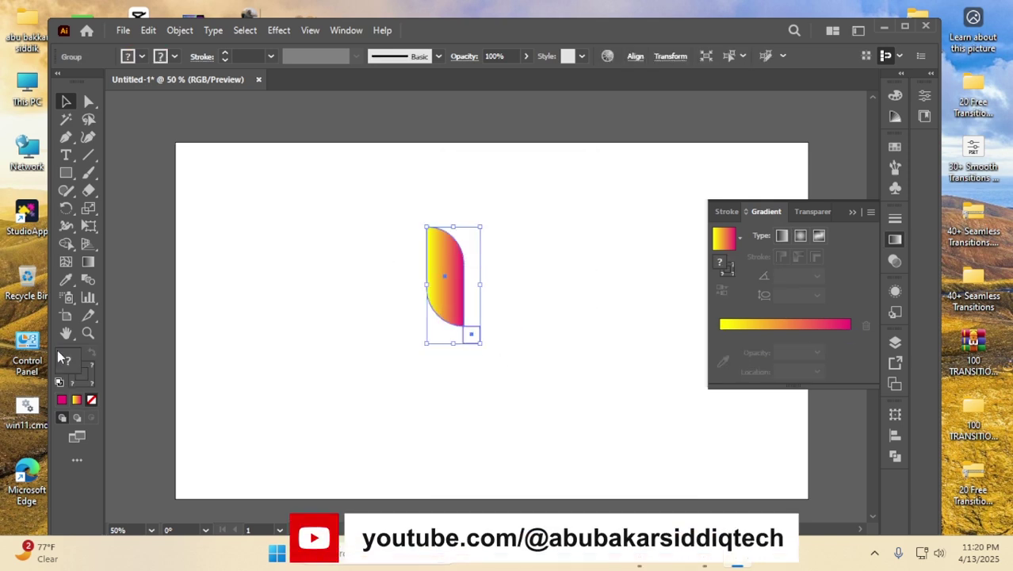
{"action": "left_click", "coordinate": [248, 336]}
{"action": "left_click_drag", "start_coordinate": [427, 199], "coordinate": [445, 265]}
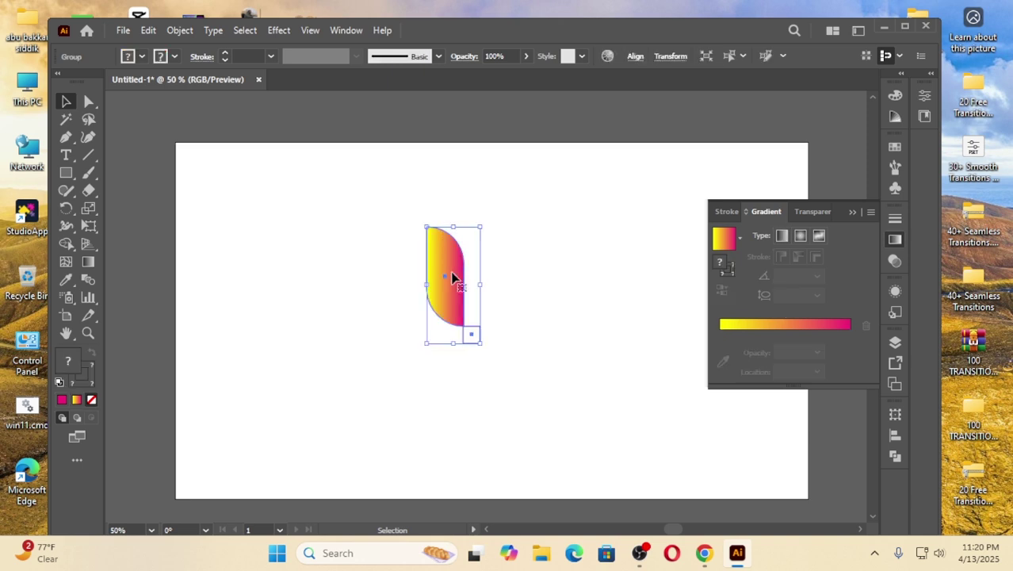
{"action": "left_click", "coordinate": [569, 300]}
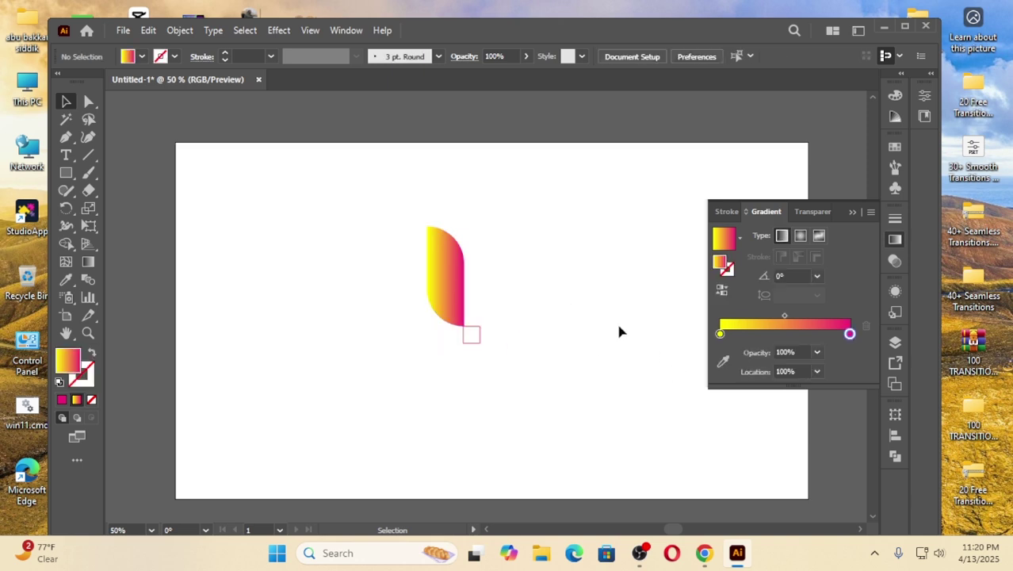
Move the grouped petal and square slightly up and to the left on the artboard, and close the gradient settings
{"action": "left_click_drag", "start_coordinate": [382, 217], "coordinate": [520, 413]}
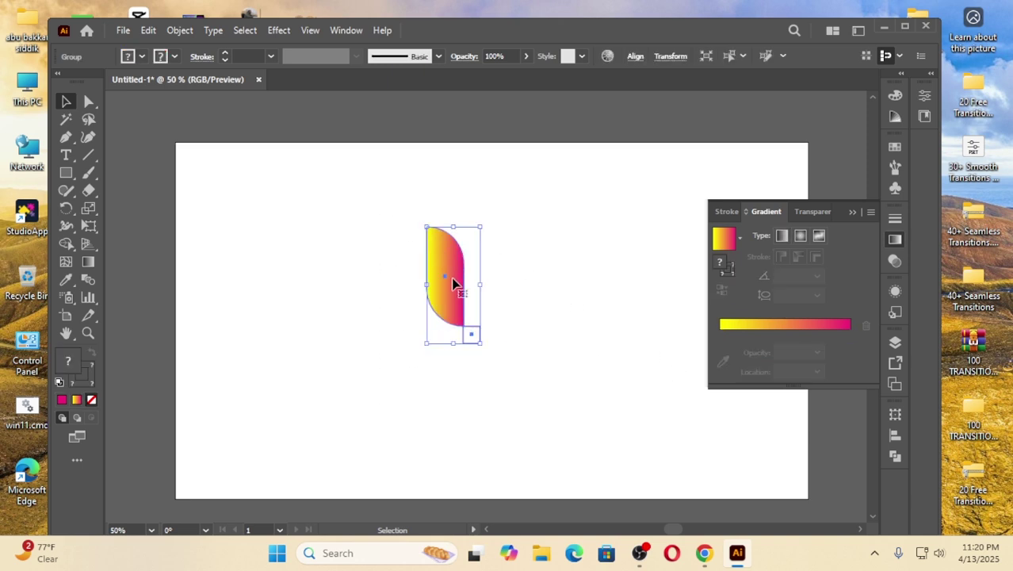
{"action": "left_click_drag", "start_coordinate": [448, 281], "coordinate": [428, 272]}
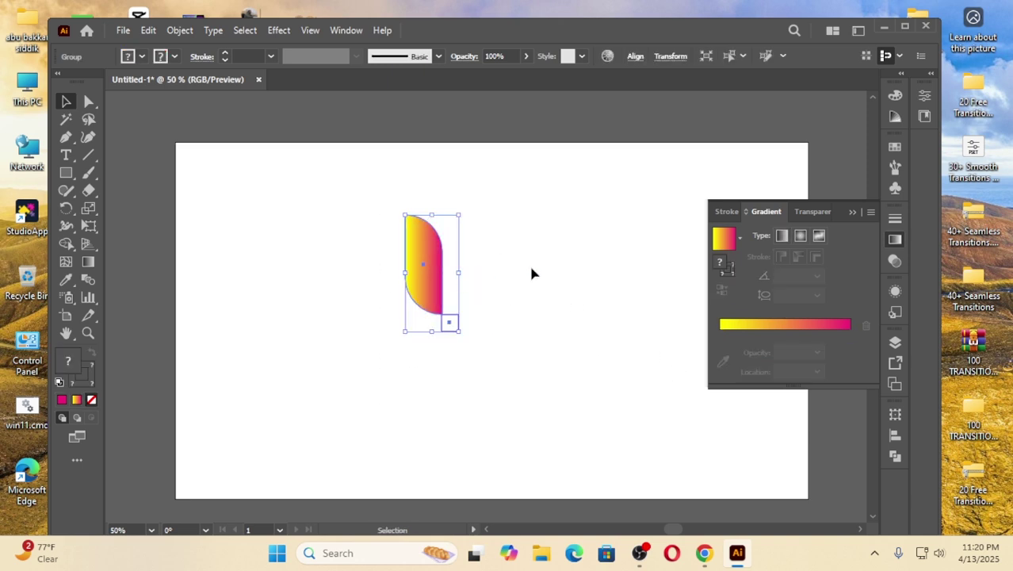
{"action": "left_click", "coordinate": [853, 213]}
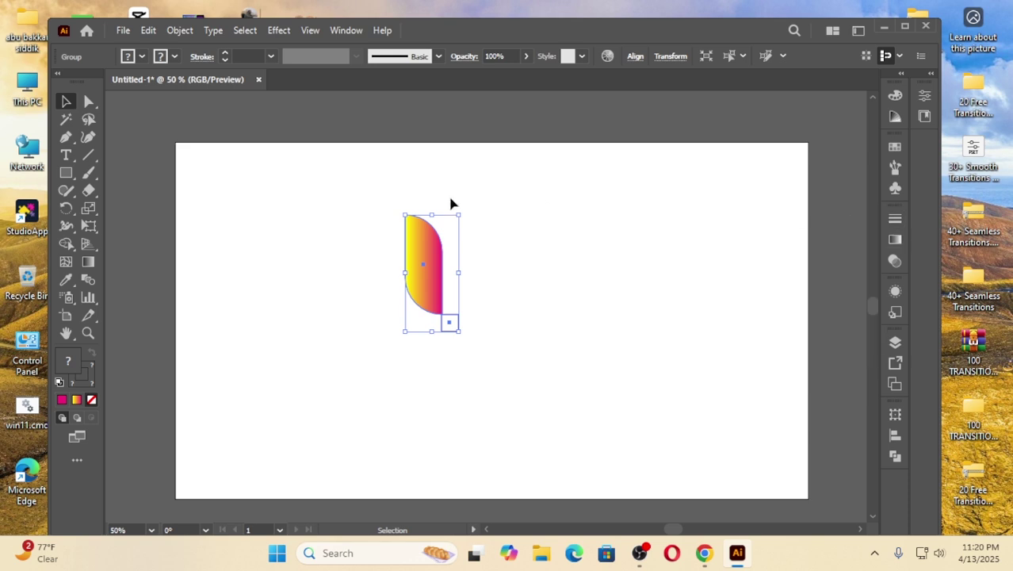
Create a rotated copy of the petal group about the small square's lower-right corner at an angle of 360/20
{"action": "left_click", "coordinate": [66, 208]}
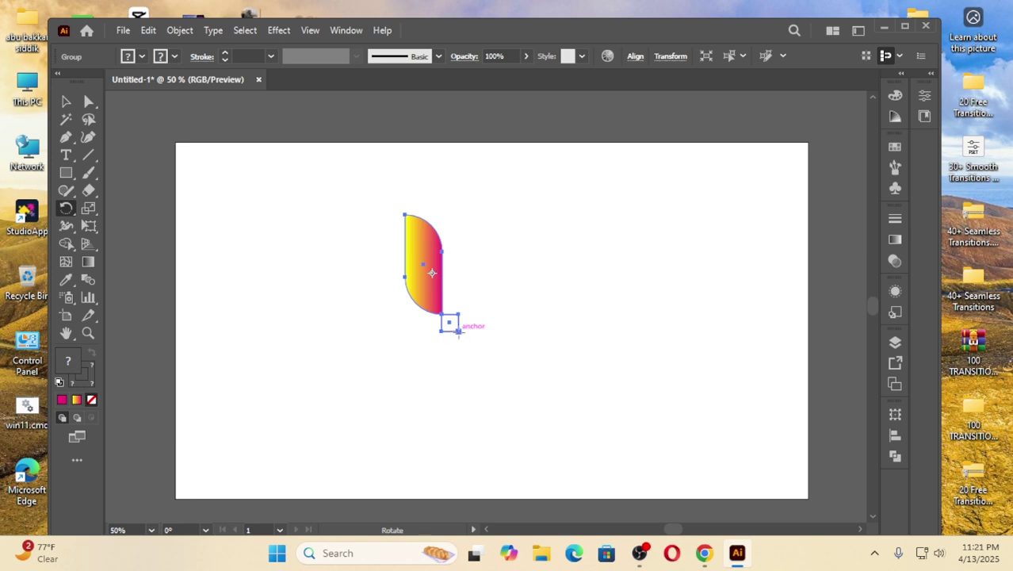
{"action": "left_click", "coordinate": [458, 331], "text": "alt"}
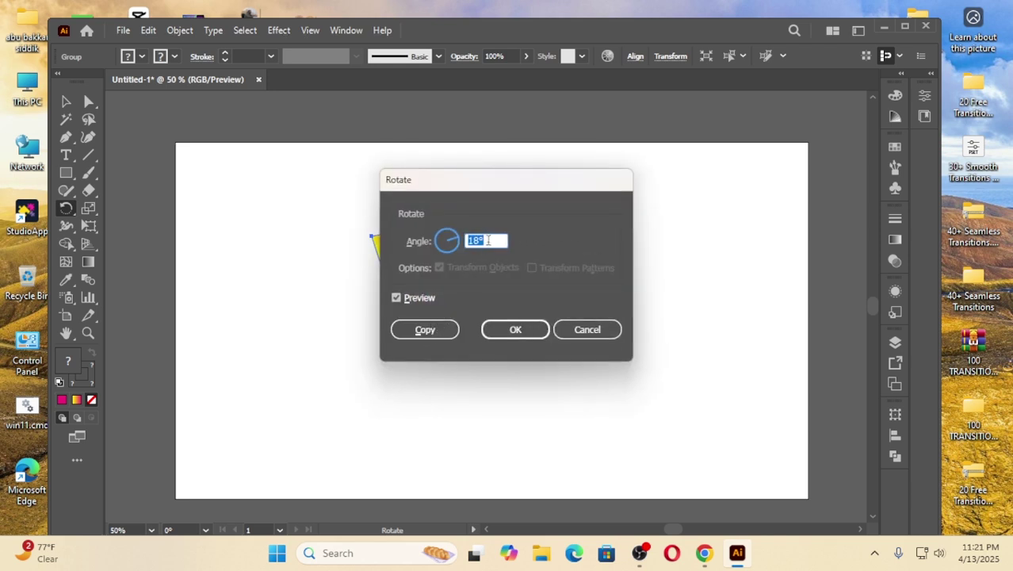
{"action": "left_click_drag", "start_coordinate": [488, 241], "coordinate": [425, 253]}
{"action": "type", "text": "36"}
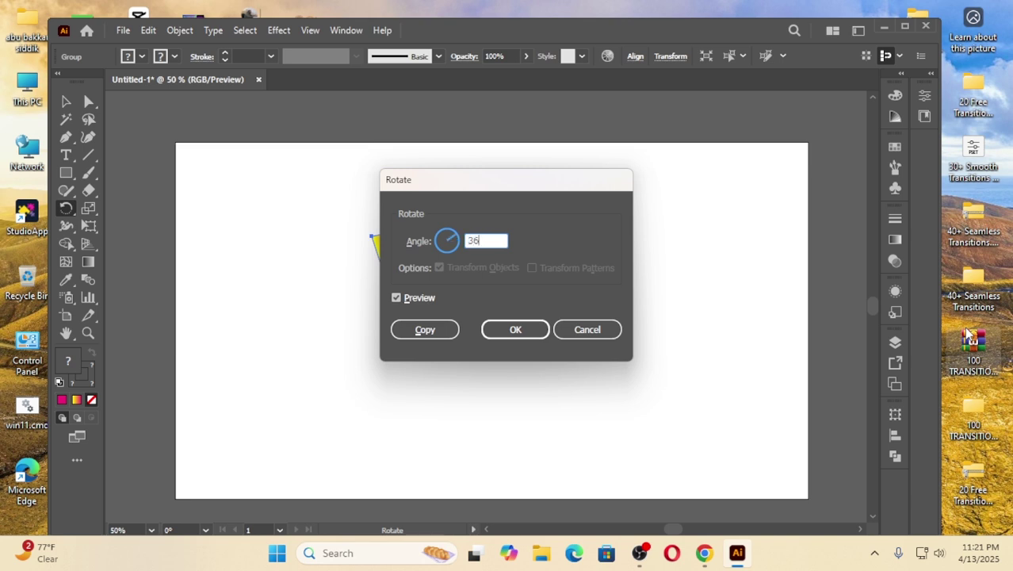
{"action": "type", "text": "0"}
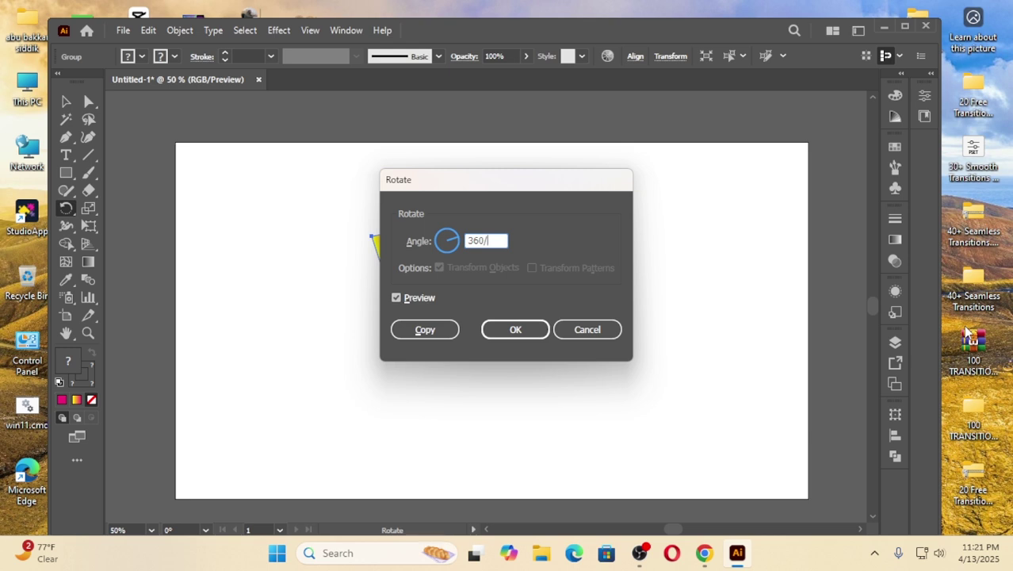
{"action": "type", "text": "/20"}
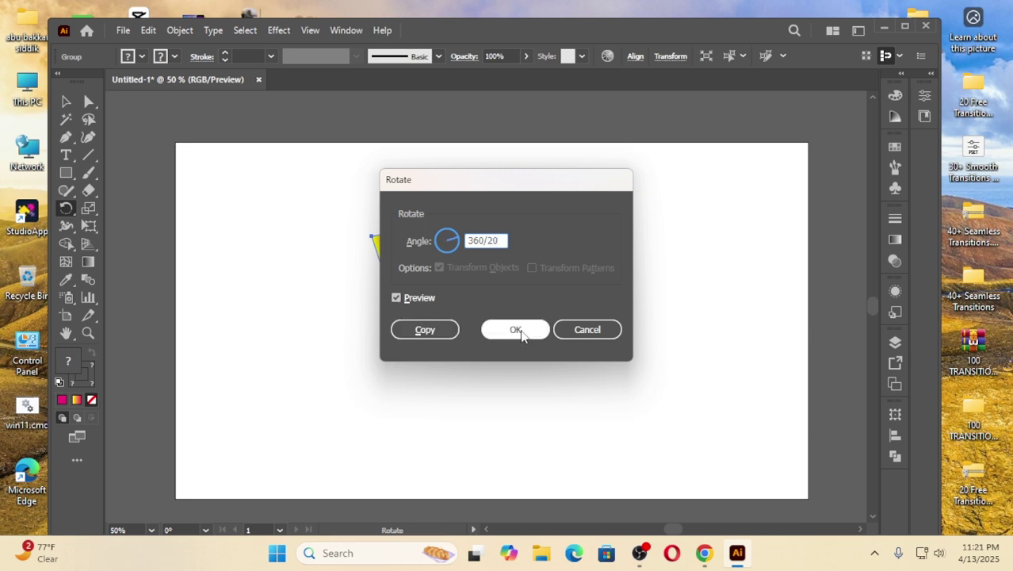
{"action": "left_click", "coordinate": [426, 331]}
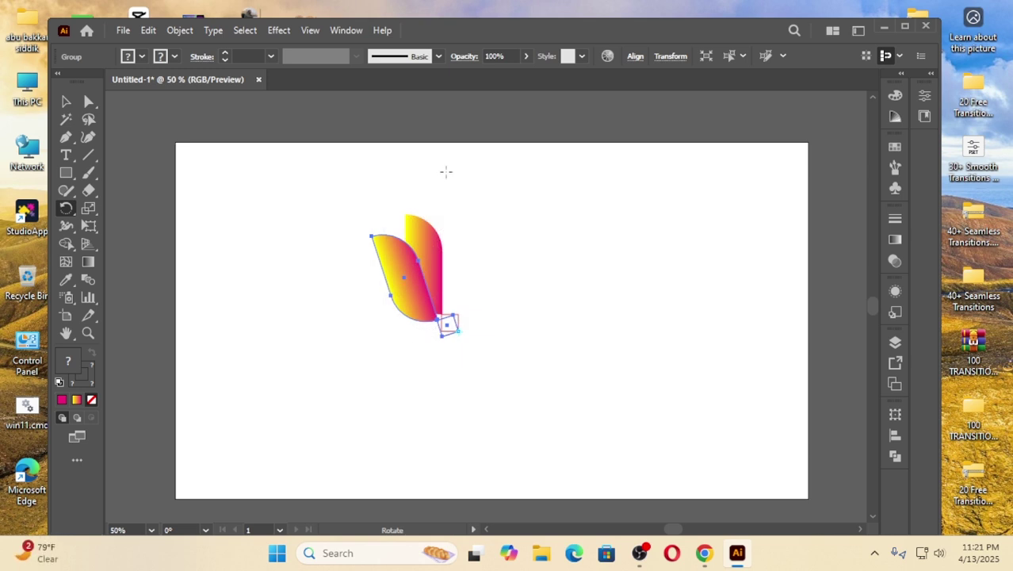
Repeat the rotated copy around the full circle to complete the 20-petal flower, and clear the selection
{"action": "key", "text": "ctrl"}
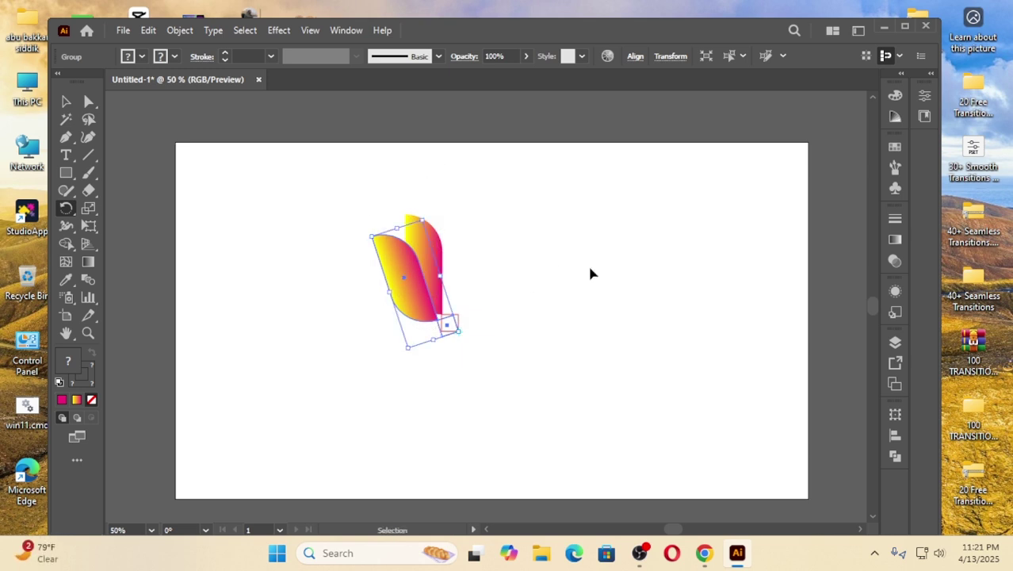
{"action": "key", "text": "ctrl+d"}
{"action": "key", "text": "ctrl+d"}
{"action": "key", "text": "ctrl+d"}
{"action": "key", "text": "ctrl+d"}
{"action": "key", "text": "ctrl+d"}
{"action": "key", "text": "ctrl+d"}
{"action": "key", "text": "ctrl+d"}
{"action": "key", "text": "ctrl+d"}
{"action": "key", "text": "ctrl+d"}
{"action": "key", "text": "ctrl+d"}
{"action": "key", "text": "ctrl+d"}
{"action": "key", "text": "ctrl+d"}
{"action": "key", "text": "ctrl+d"}
{"action": "key", "text": "ctrl+d"}
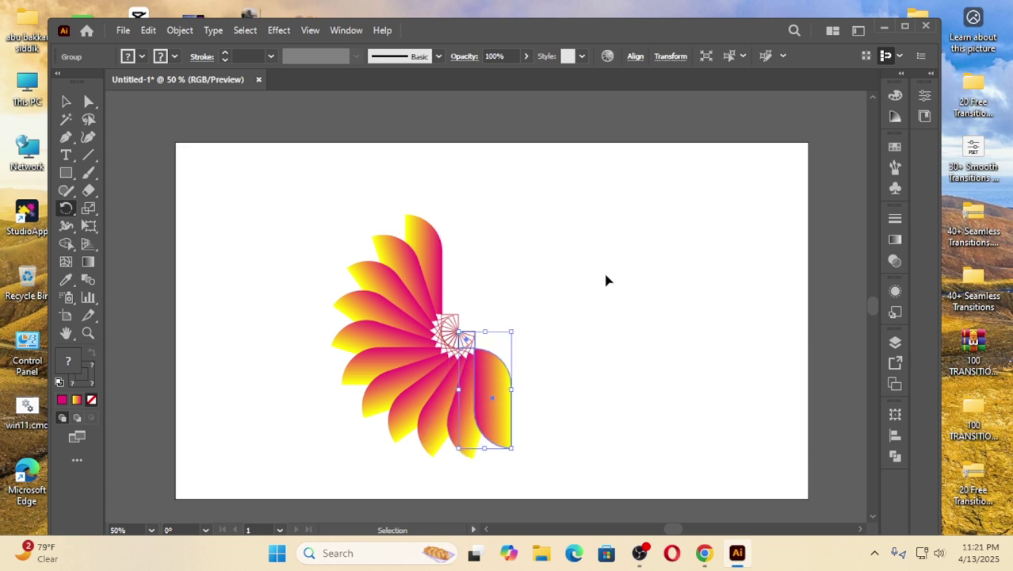
{"action": "key", "text": "ctrl+d"}
{"action": "key", "text": "ctrl+d"}
{"action": "key", "text": "ctrl+d"}
{"action": "key", "text": "ctrl+d"}
{"action": "key", "text": "ctrl+d"}
{"action": "key", "text": "ctrl+d"}
{"action": "key", "text": "ctrl+d"}
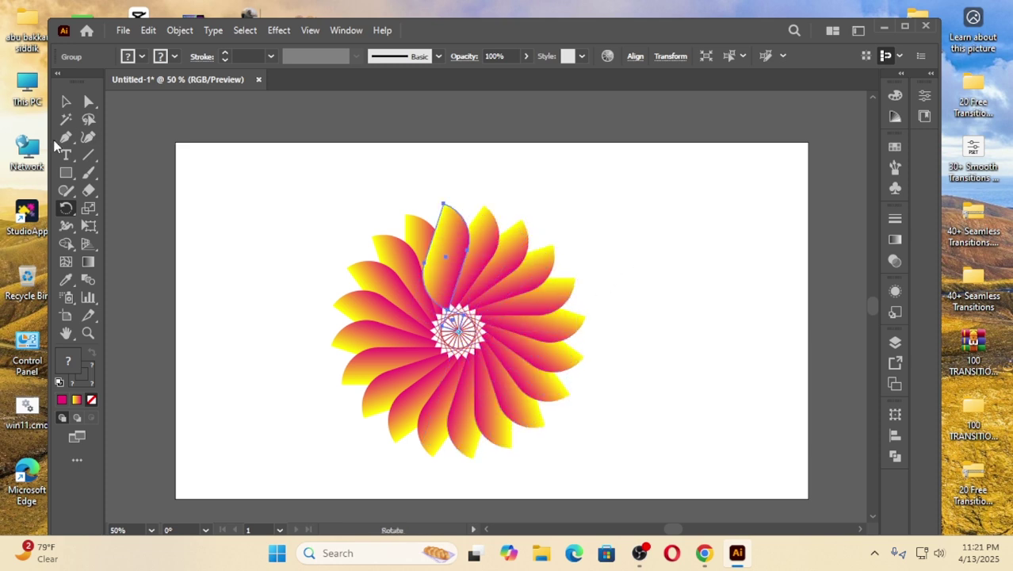
{"action": "left_click", "coordinate": [66, 101]}
{"action": "left_click", "coordinate": [250, 253]}
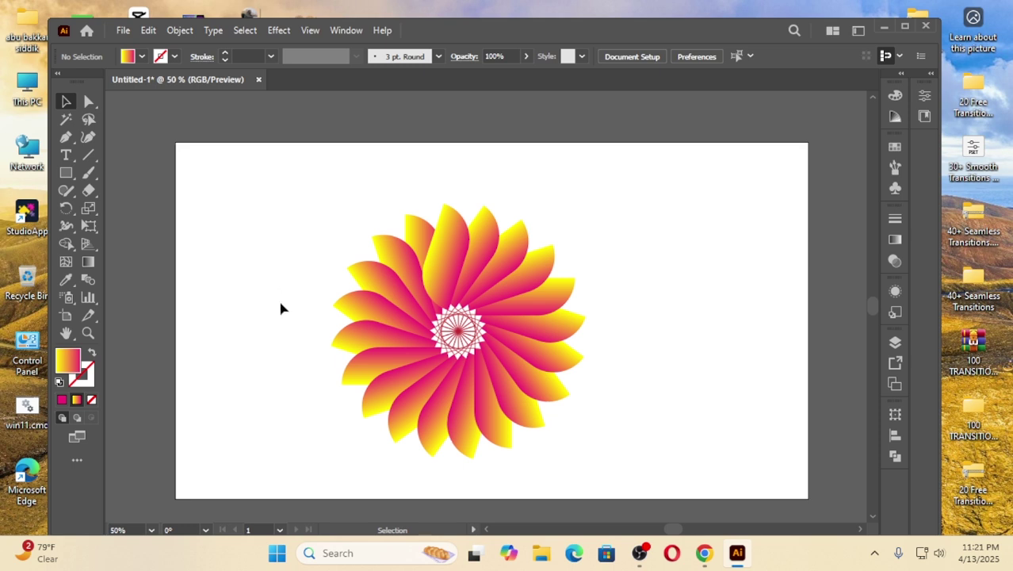
Scale the whole flower down proportionally about its centre to about two-thirds of its size
{"action": "left_click_drag", "start_coordinate": [315, 211], "coordinate": [714, 477]}
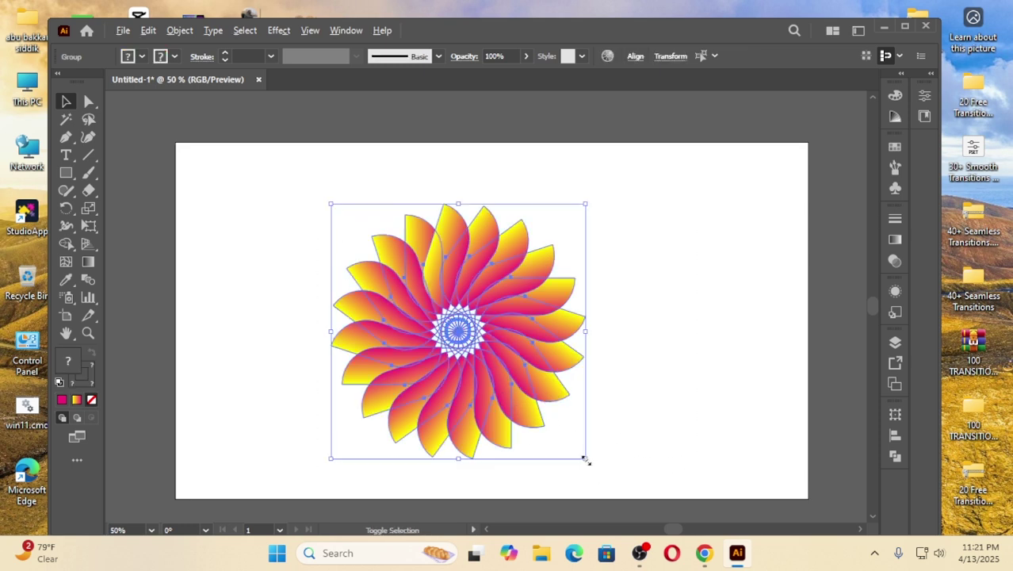
{"action": "left_click_drag", "start_coordinate": [585, 458], "coordinate": [551, 420]}
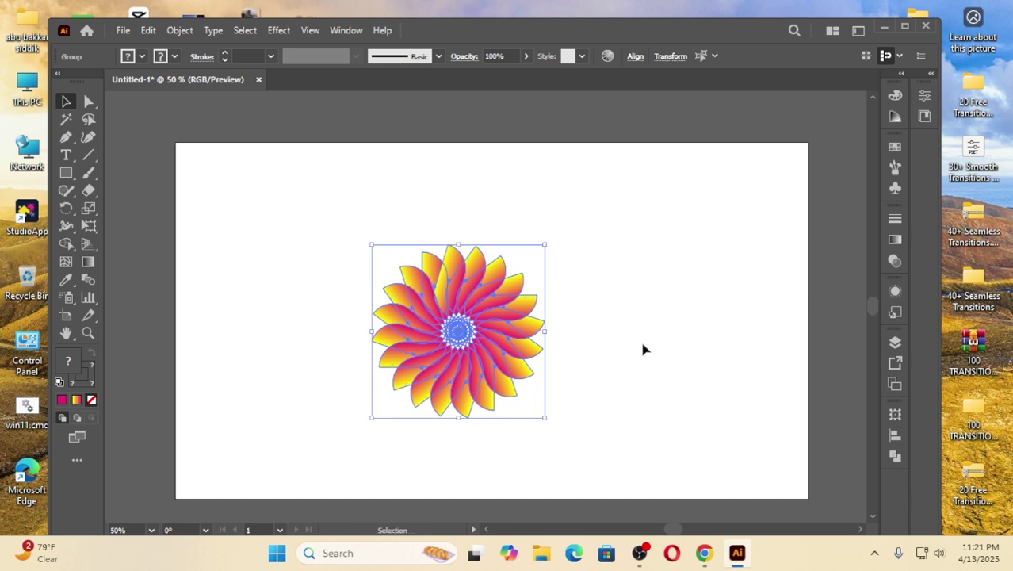
{"action": "left_click", "coordinate": [642, 343]}
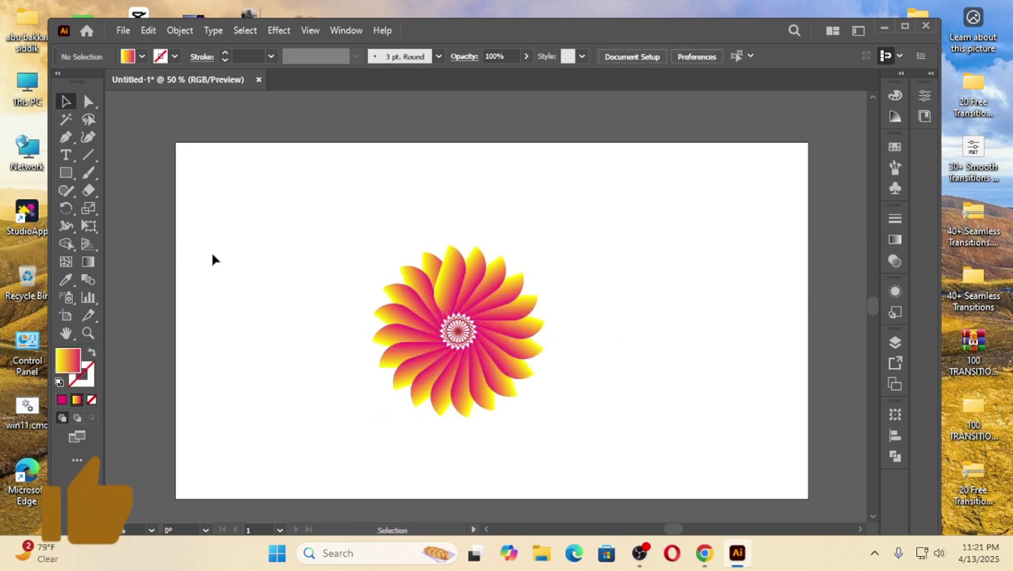
Move the whole flower to the upper-left area of the artboard
{"action": "left_click_drag", "start_coordinate": [372, 259], "coordinate": [564, 400]}
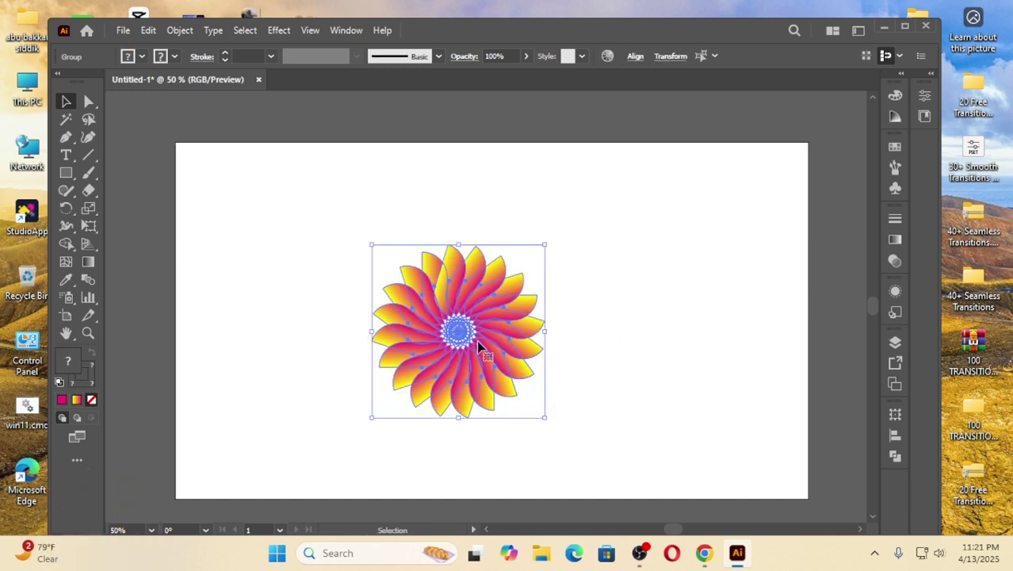
{"action": "left_click_drag", "start_coordinate": [459, 332], "coordinate": [295, 271]}
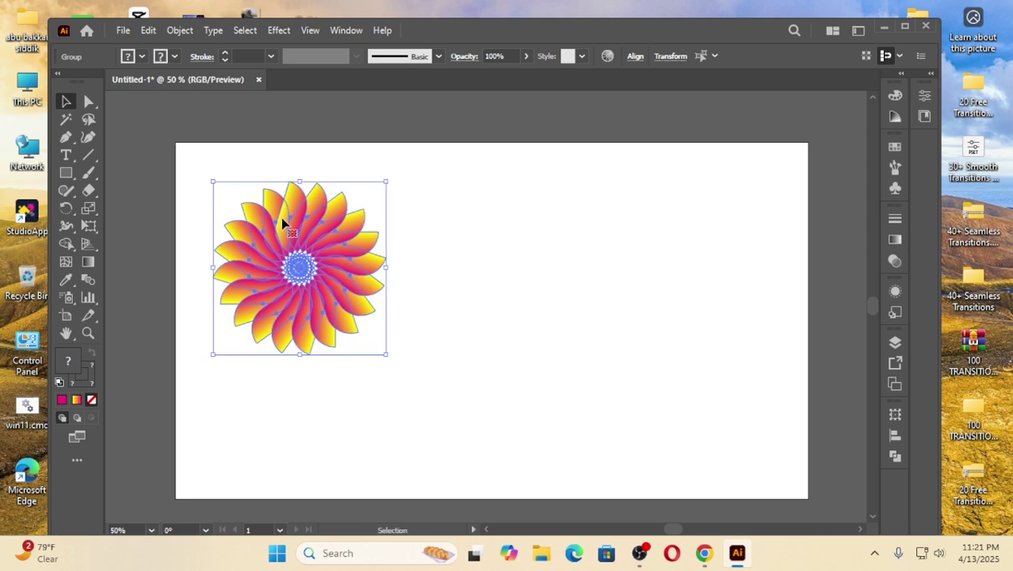
{"action": "left_click", "coordinate": [496, 199]}
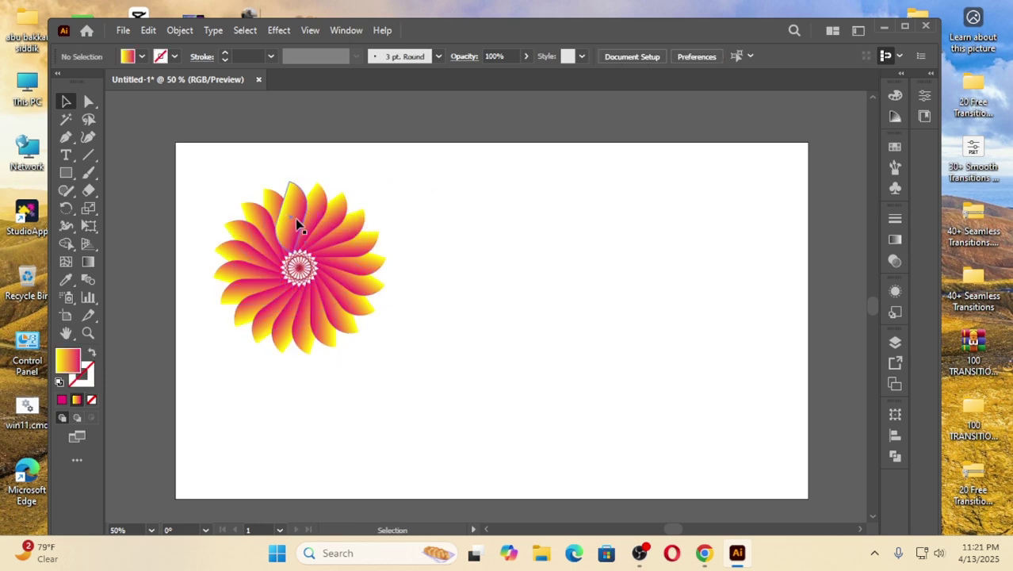
Place a copy of the flower's top petal group in the empty upper-right area of the artboard
{"action": "left_click_drag", "start_coordinate": [293, 224], "coordinate": [644, 226]}
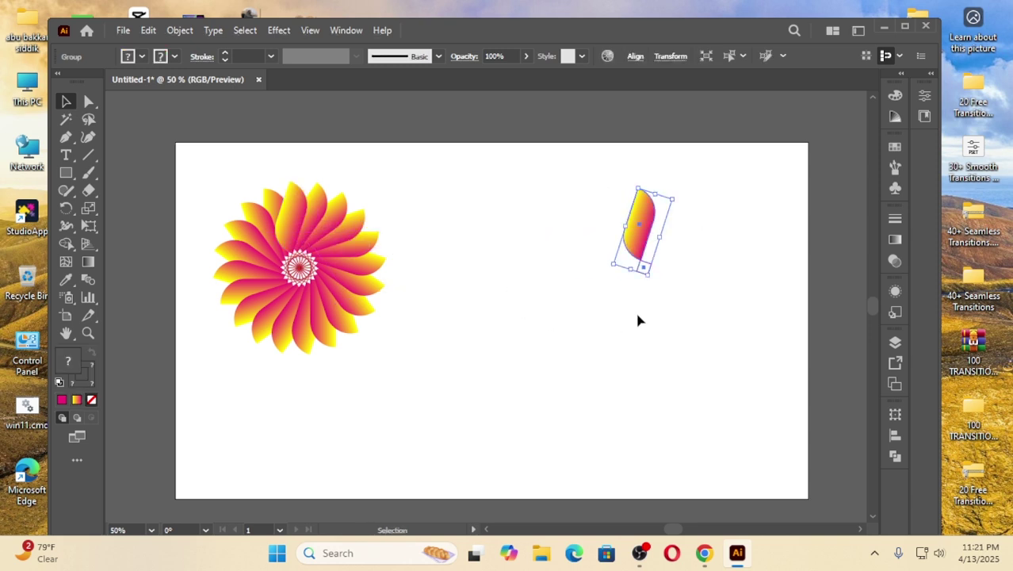
Ungroup the copied petal and its small square in the upper-right area of the artboard
{"action": "left_click", "coordinate": [597, 207]}
{"action": "right_click", "coordinate": [639, 236]}
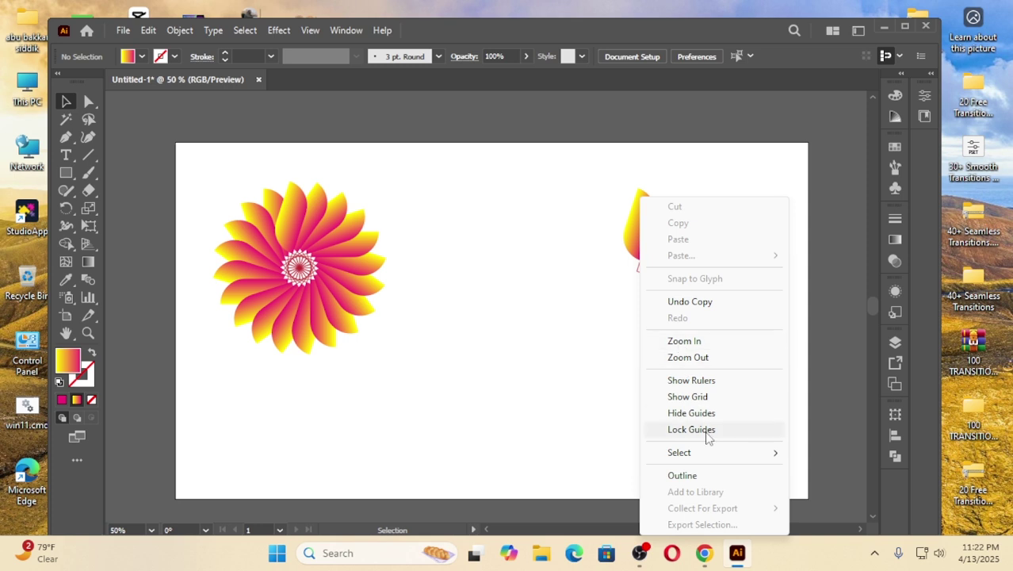
{"action": "left_click", "coordinate": [612, 304]}
{"action": "left_click_drag", "start_coordinate": [592, 202], "coordinate": [691, 291]}
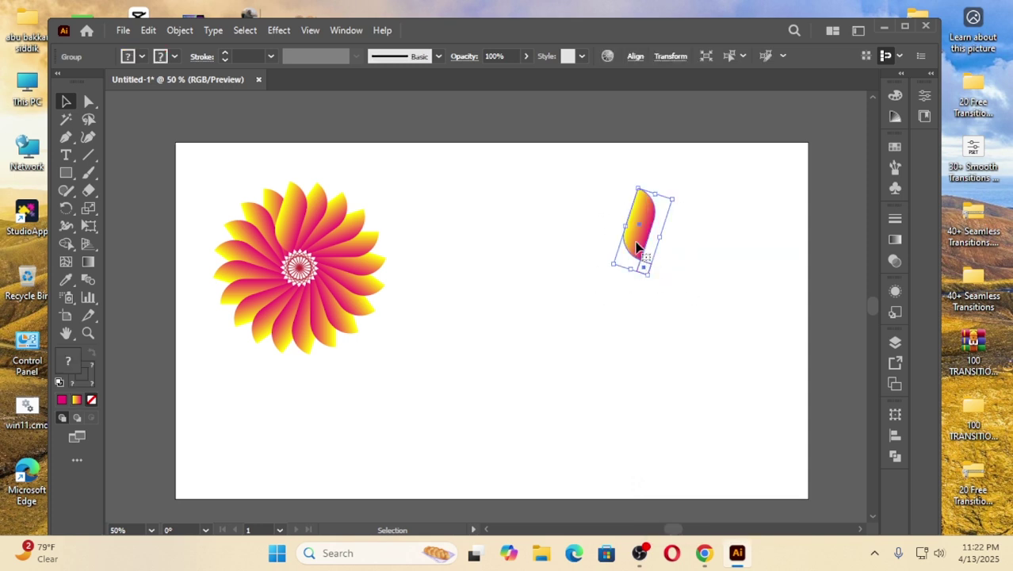
{"action": "right_click", "coordinate": [636, 248]}
{"action": "left_click", "coordinate": [680, 396]}
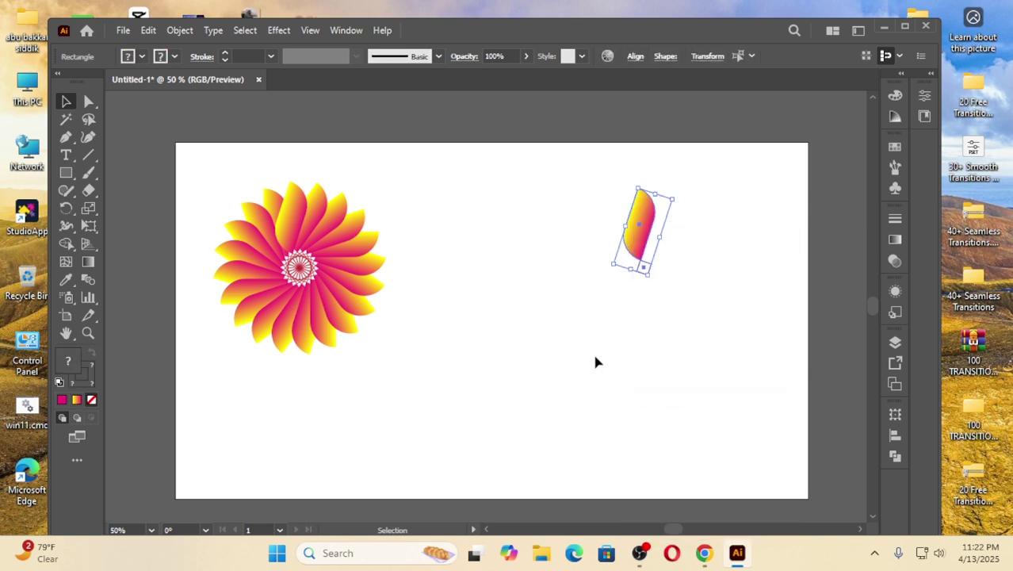
{"action": "left_click", "coordinate": [594, 356]}
Recolour the copied petal's linear gradient with magenta as the start colour and yellow-green as the end colour
{"action": "left_click", "coordinate": [638, 239]}
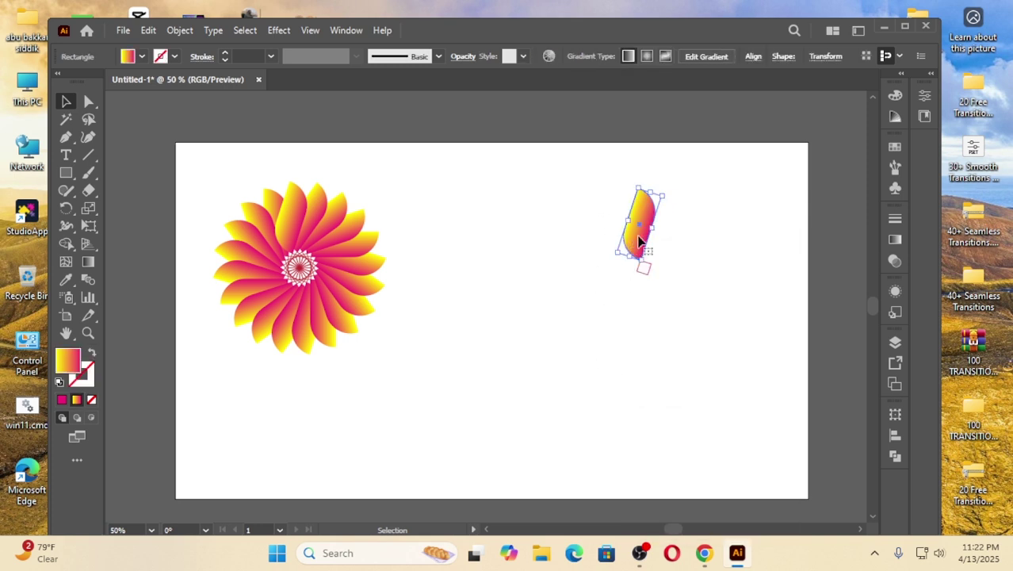
{"action": "left_click", "coordinate": [893, 240]}
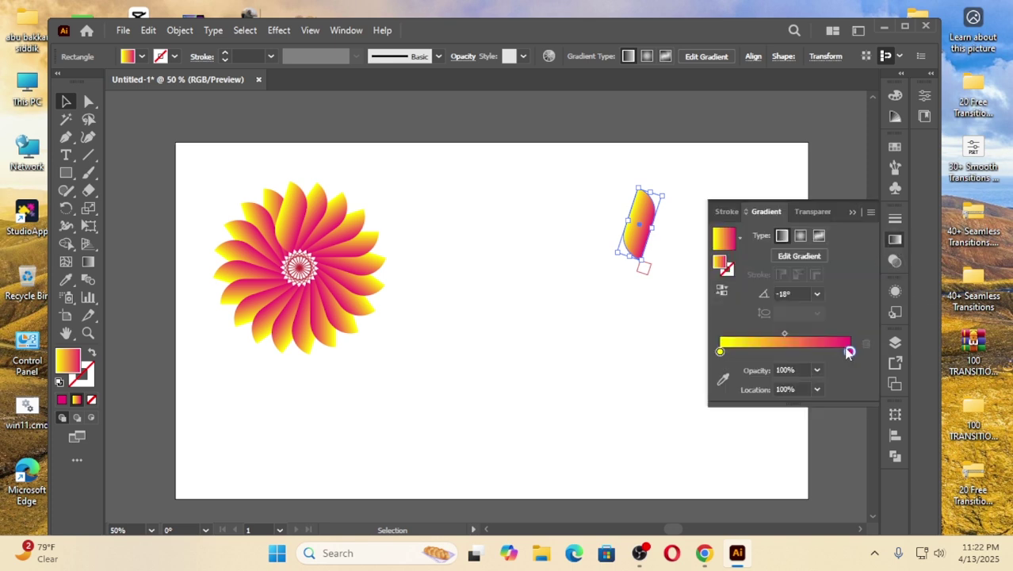
{"action": "double_click", "coordinate": [719, 351]}
{"action": "left_click", "coordinate": [754, 190]}
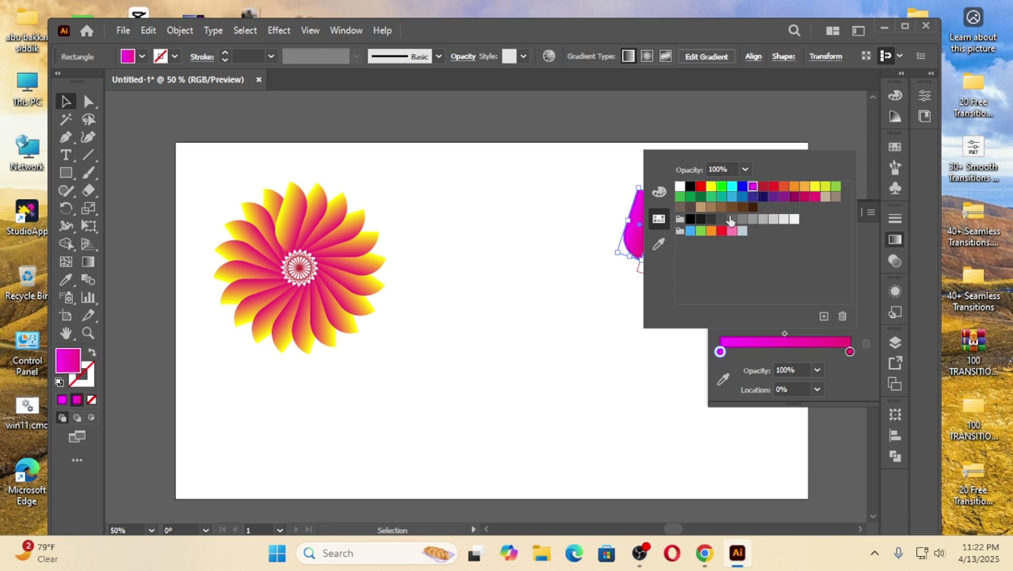
{"action": "double_click", "coordinate": [849, 351]}
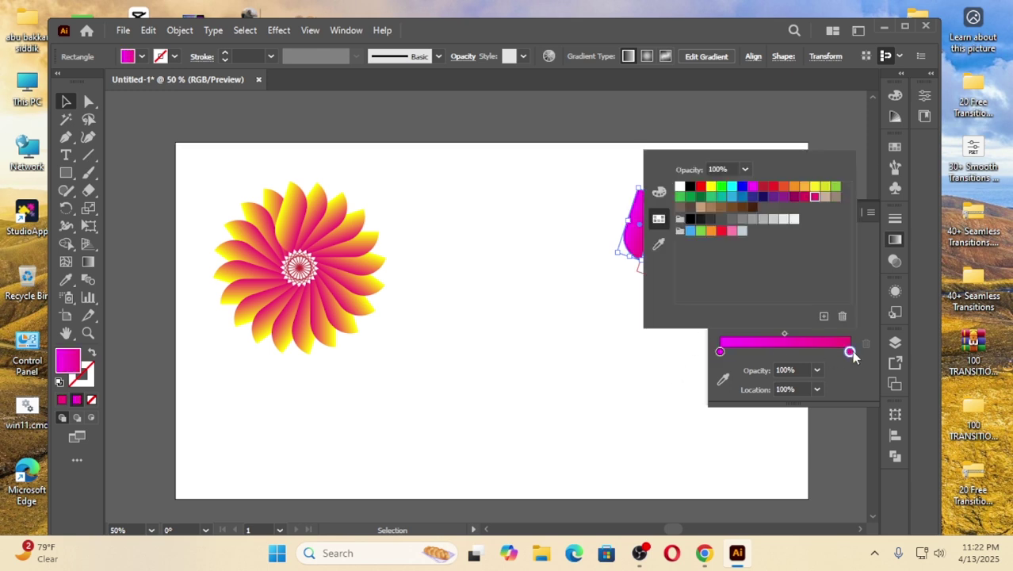
{"action": "left_click", "coordinate": [825, 187]}
{"action": "left_click", "coordinate": [599, 324]}
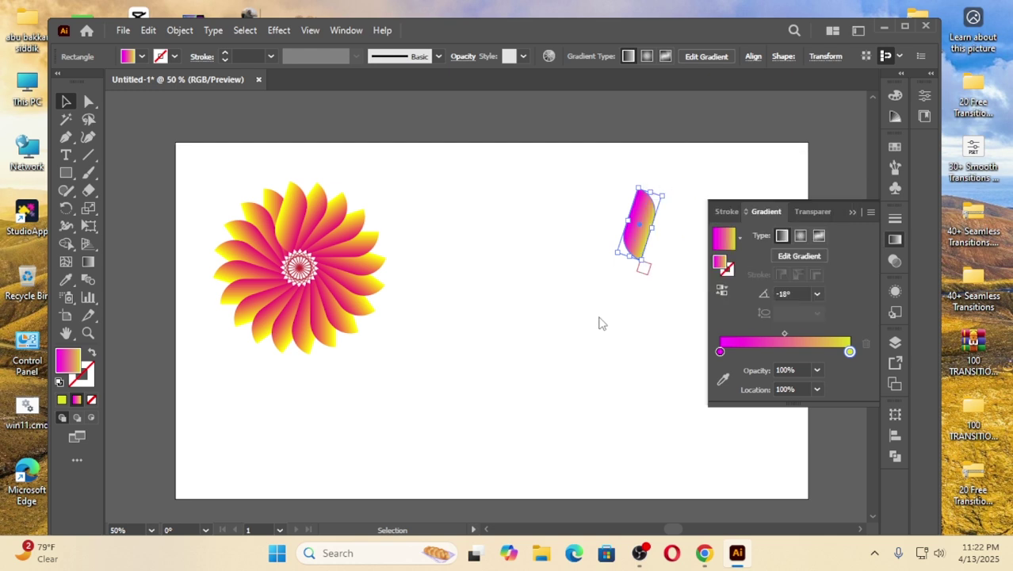
Group the recoloured petal with its small square again and close the gradient settings
{"action": "left_click", "coordinate": [542, 253]}
{"action": "left_click_drag", "start_coordinate": [594, 204], "coordinate": [676, 311]}
{"action": "right_click", "coordinate": [634, 237]}
{"action": "left_click", "coordinate": [680, 315]}
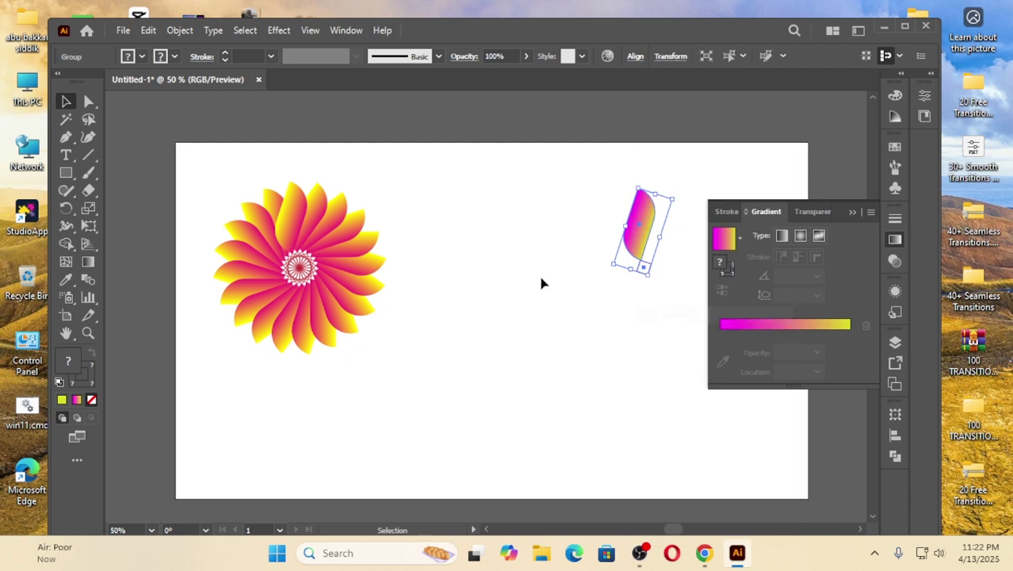
{"action": "left_click", "coordinate": [538, 273]}
{"action": "left_click", "coordinate": [852, 212]}
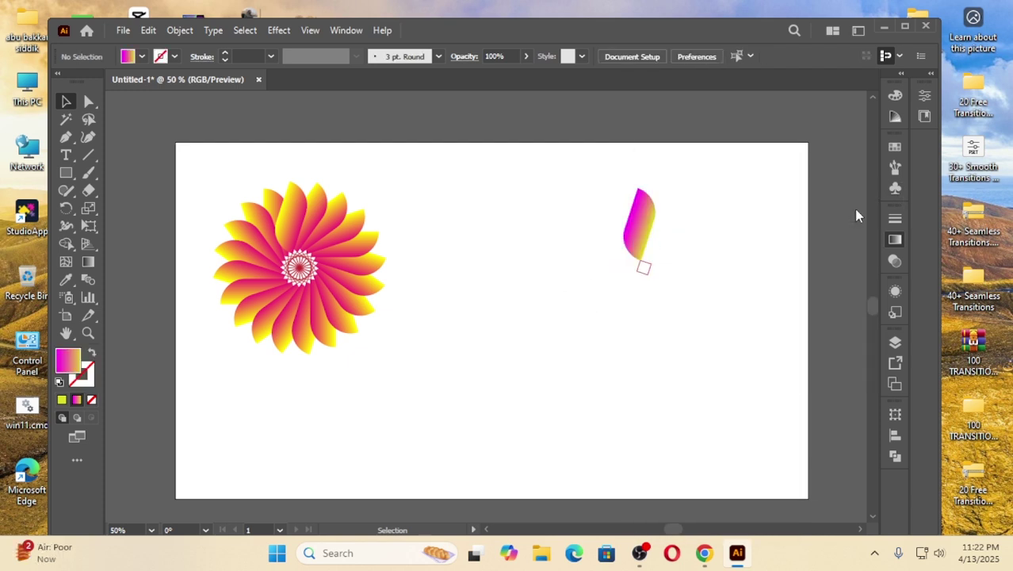
Create a rotated copy of the magenta petal group about the small square's lower corner at an angle of 360/50
{"action": "left_click", "coordinate": [67, 209]}
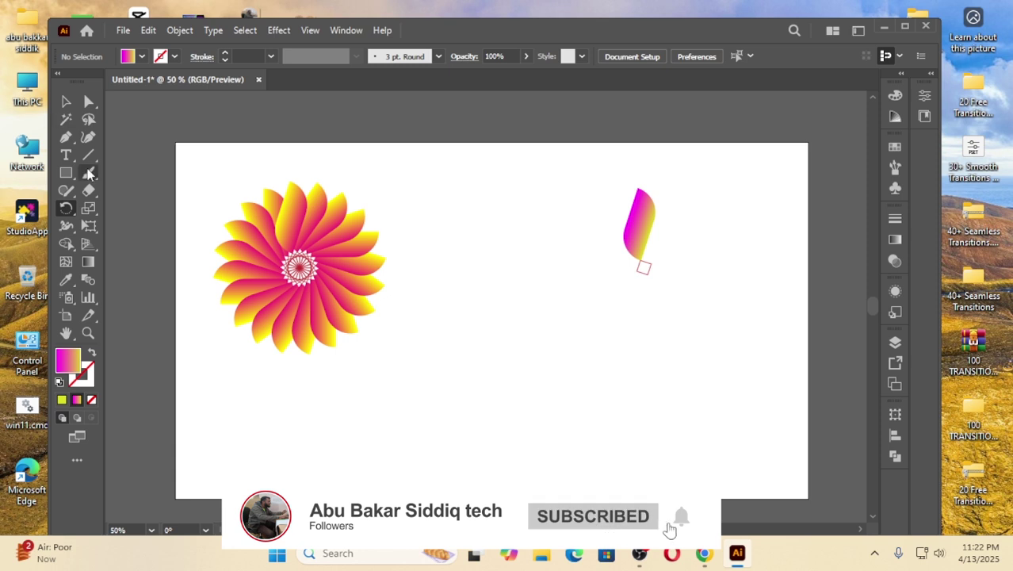
{"action": "left_click", "coordinate": [67, 101]}
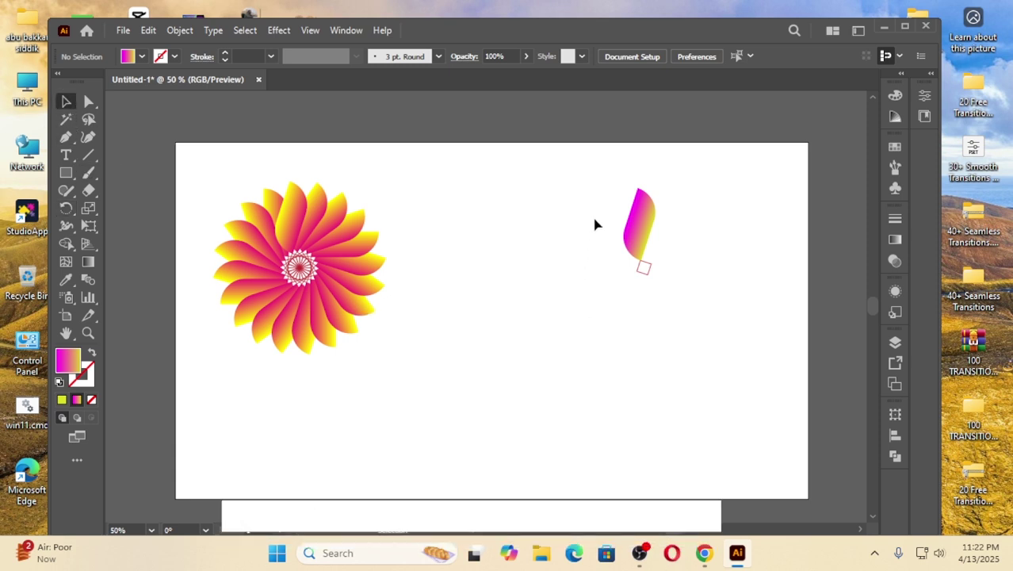
{"action": "left_click_drag", "start_coordinate": [599, 213], "coordinate": [710, 309]}
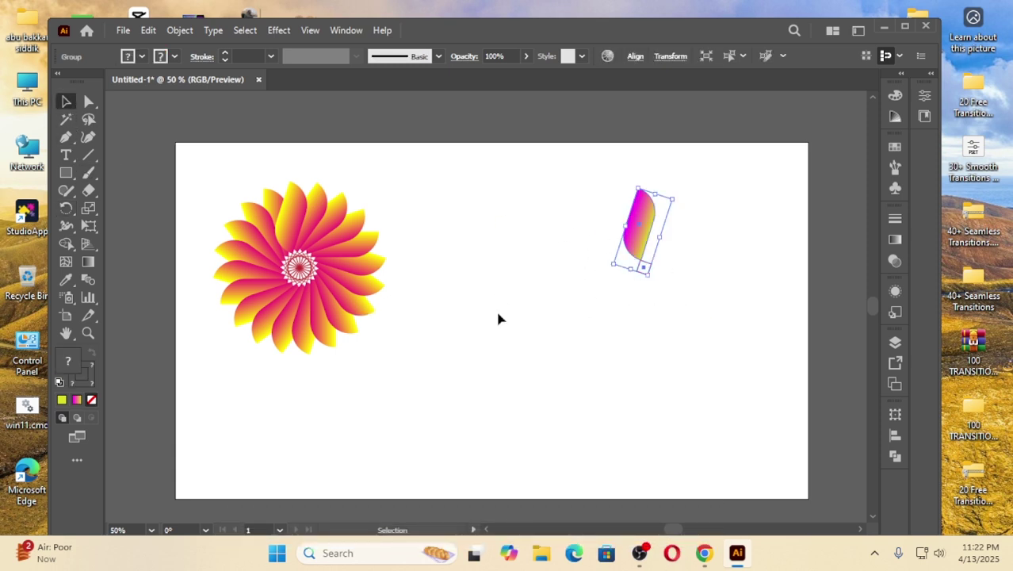
{"action": "left_click", "coordinate": [66, 208]}
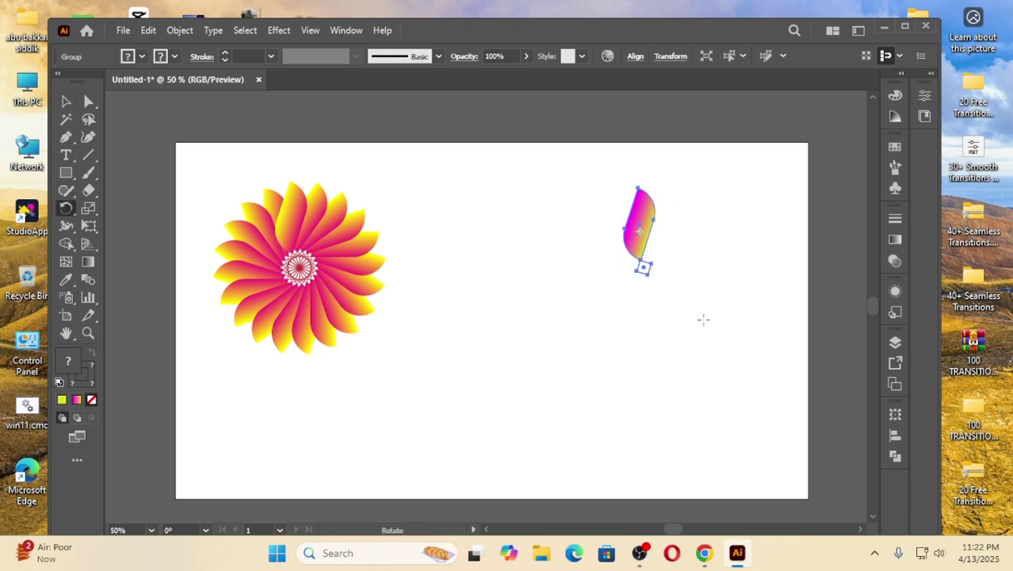
{"action": "left_click", "coordinate": [644, 270], "text": "alt"}
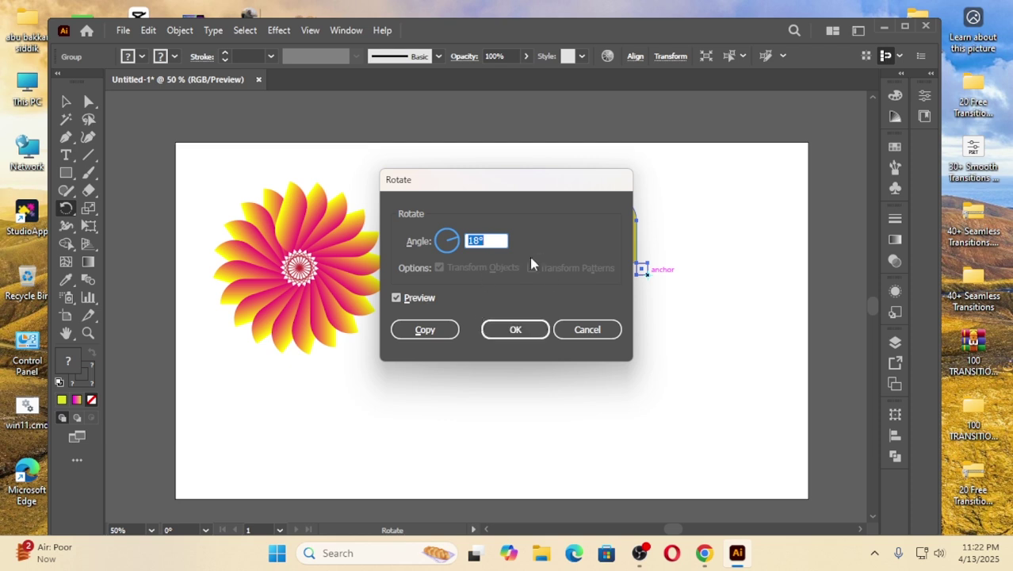
{"action": "type", "text": "3"}
{"action": "type", "text": "60/50"}
{"action": "left_click", "coordinate": [425, 330]}
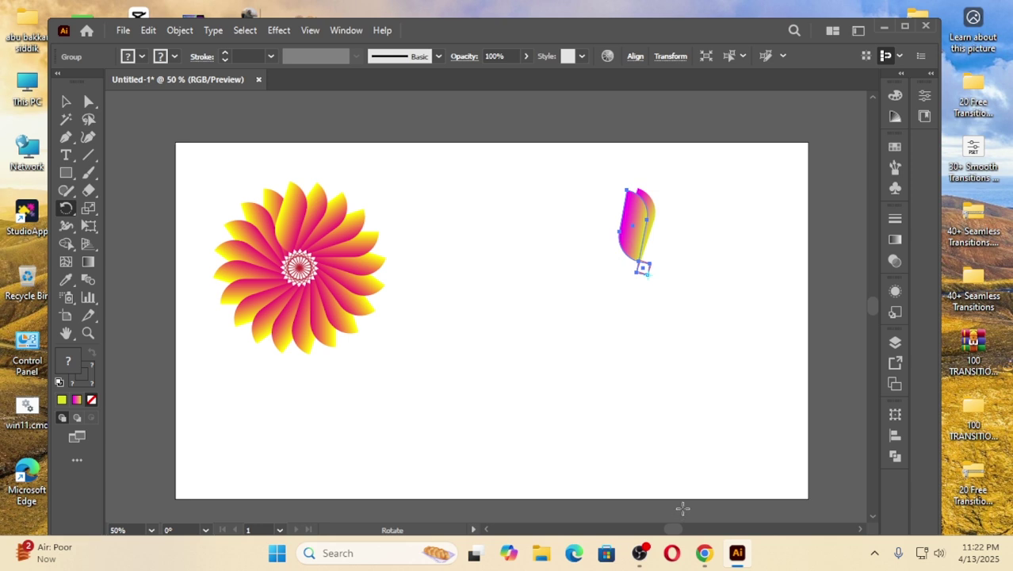
Repeat the rotated copy around the full circle to complete the magenta and yellow-green flower, and clear the selection
{"action": "key", "text": "ctrl+d"}
{"action": "key", "text": "ctrl+d"}
{"action": "key", "text": "ctrl+d"}
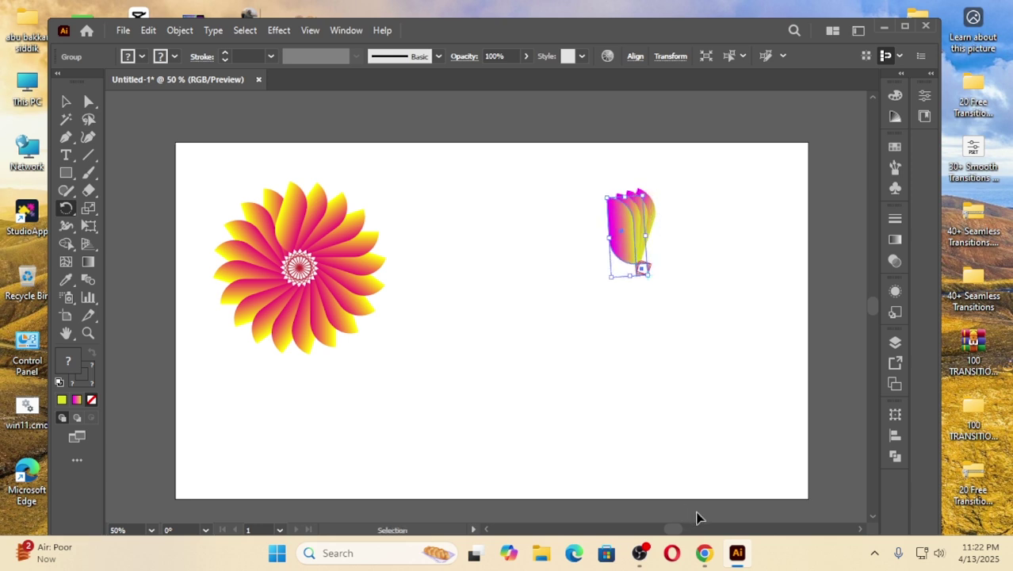
{"action": "key", "text": "ctrl+d"}
{"action": "key", "text": "ctrl+d"}
{"action": "key", "text": "ctrl+d"}
{"action": "key", "text": "ctrl+d"}
{"action": "key", "text": "ctrl+d"}
{"action": "key", "text": "ctrl+d"}
{"action": "key", "text": "ctrl+d"}
{"action": "key", "text": "ctrl+d"}
{"action": "key", "text": "ctrl+d"}
{"action": "key", "text": "ctrl+d"}
{"action": "key", "text": "ctrl+d"}
{"action": "key", "text": "ctrl+d"}
{"action": "key", "text": "ctrl+d"}
{"action": "key", "text": "ctrl+d"}
{"action": "key", "text": "ctrl+d"}
{"action": "key", "text": "ctrl+d"}
{"action": "key", "text": "ctrl+d"}
{"action": "key", "text": "ctrl+d"}
{"action": "key", "text": "ctrl+d"}
{"action": "key", "text": "ctrl+d"}
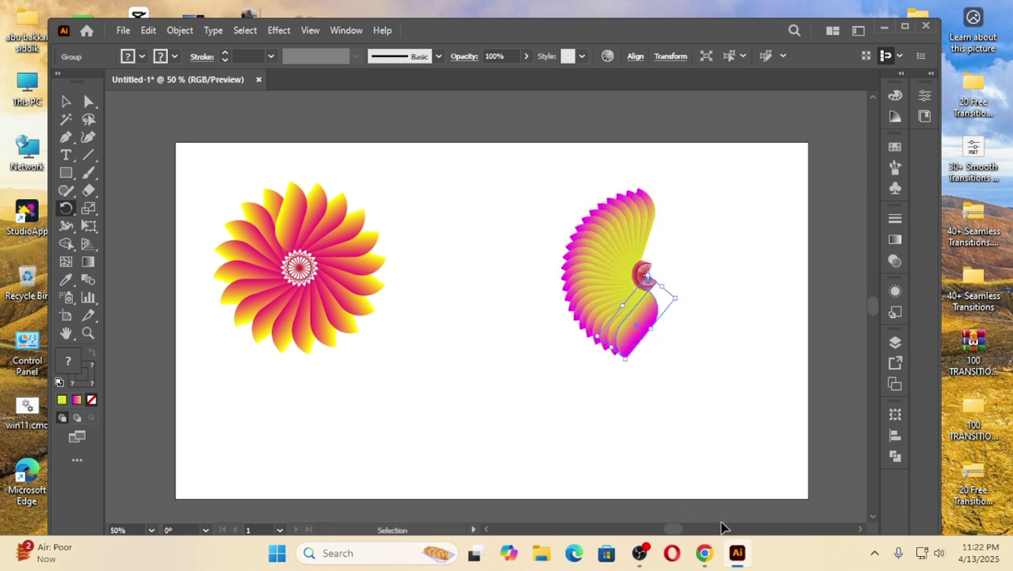
{"action": "key", "text": "ctrl+d"}
{"action": "key", "text": "ctrl+d"}
{"action": "key", "text": "ctrl+d"}
{"action": "key", "text": "ctrl+d"}
{"action": "key", "text": "ctrl+d"}
{"action": "key", "text": "ctrl+d"}
{"action": "key", "text": "ctrl+d"}
{"action": "key", "text": "ctrl+d"}
{"action": "key", "text": "ctrl+d"}
{"action": "key", "text": "ctrl+d"}
{"action": "key", "text": "ctrl+d"}
{"action": "key", "text": "ctrl+d"}
{"action": "key", "text": "ctrl+d"}
{"action": "key", "text": "ctrl+d"}
{"action": "key", "text": "ctrl+d"}
{"action": "key", "text": "ctrl+d"}
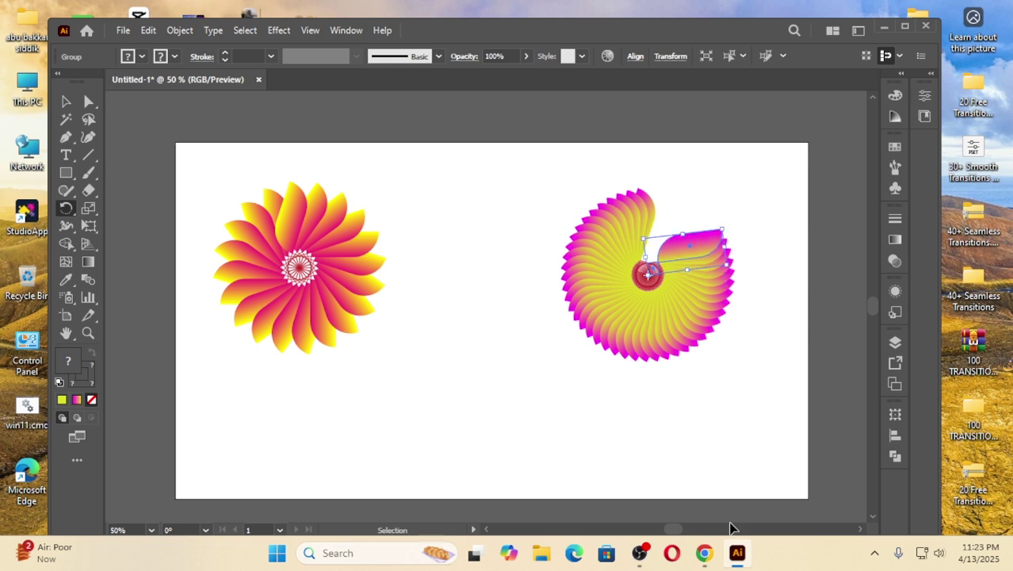
{"action": "key", "text": "ctrl+d"}
{"action": "key", "text": "ctrl+d"}
{"action": "key", "text": "ctrl+d"}
{"action": "key", "text": "ctrl+d"}
{"action": "key", "text": "ctrl+d"}
{"action": "key", "text": "ctrl+d"}
{"action": "key", "text": "ctrl+d"}
{"action": "key", "text": "ctrl+d"}
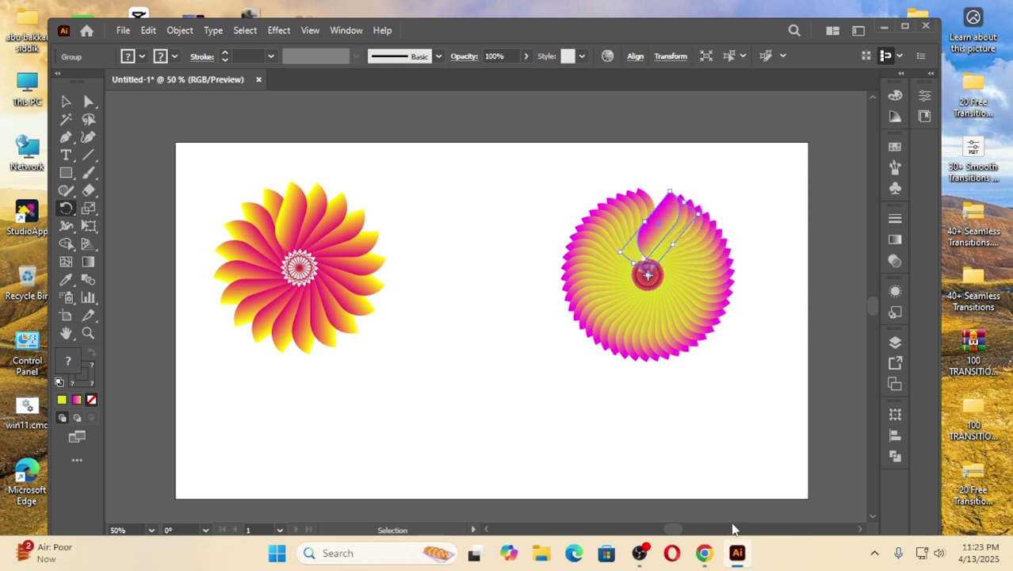
{"action": "key", "text": "ctrl+d"}
{"action": "key", "text": "r"}
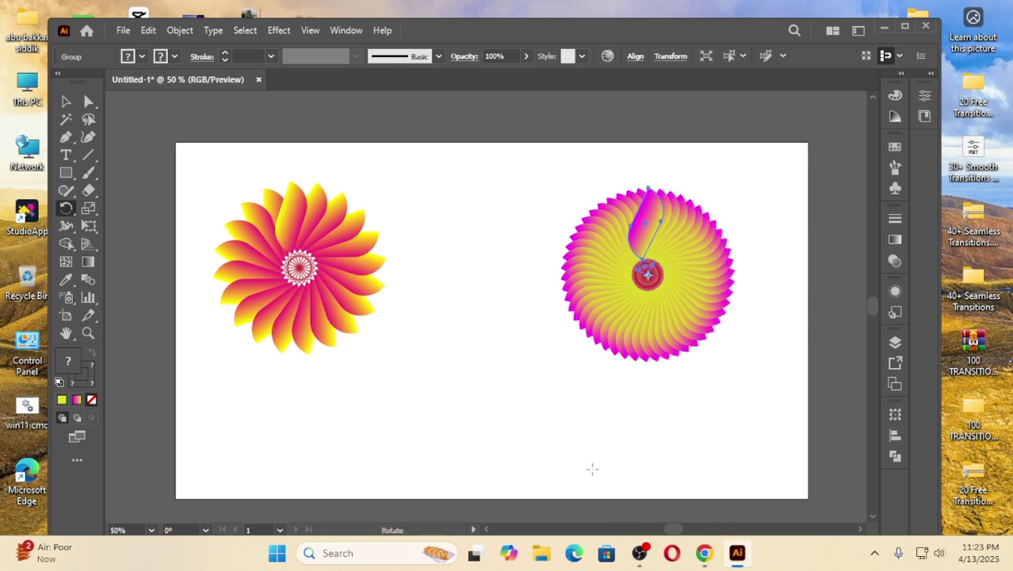
{"action": "left_click", "coordinate": [67, 104]}
{"action": "left_click", "coordinate": [449, 196]}
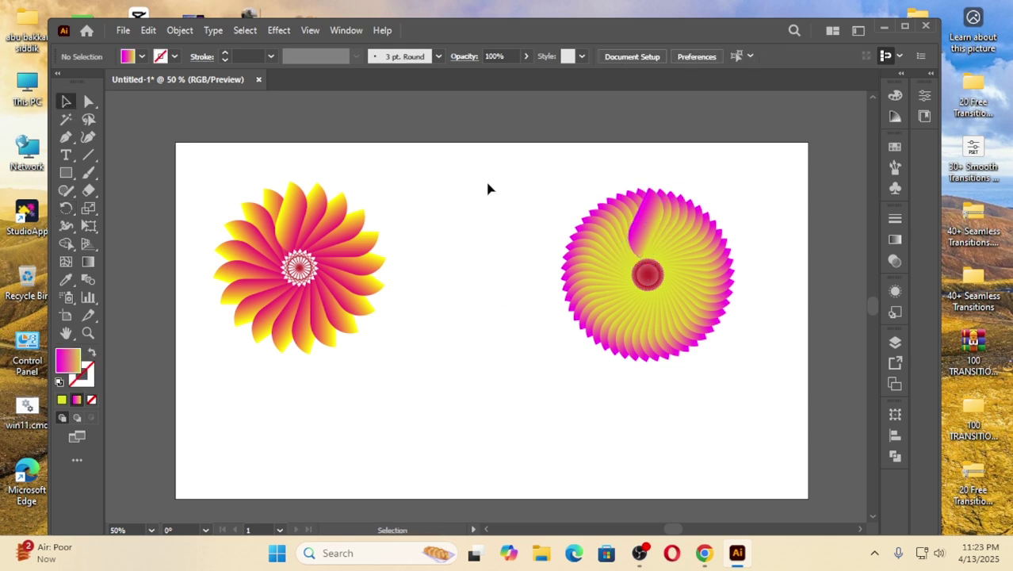
Move the whole magenta and yellow-green flower closer to the first flower, slightly lower on the artboard, and deselect it
{"action": "left_click_drag", "start_coordinate": [489, 190], "coordinate": [832, 425]}
{"action": "left_click_drag", "start_coordinate": [665, 259], "coordinate": [562, 269]}
{"action": "left_click", "coordinate": [678, 403]}
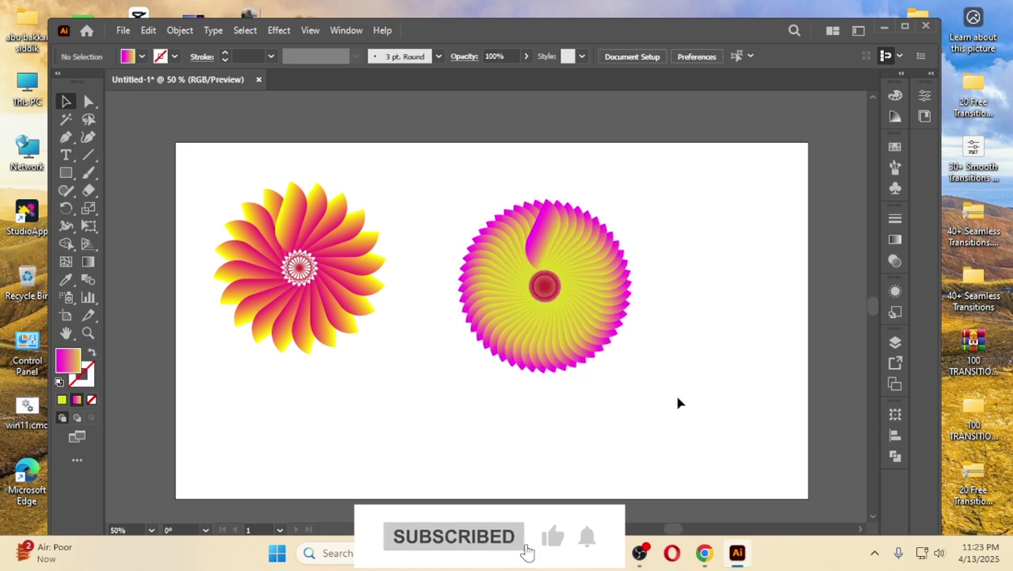